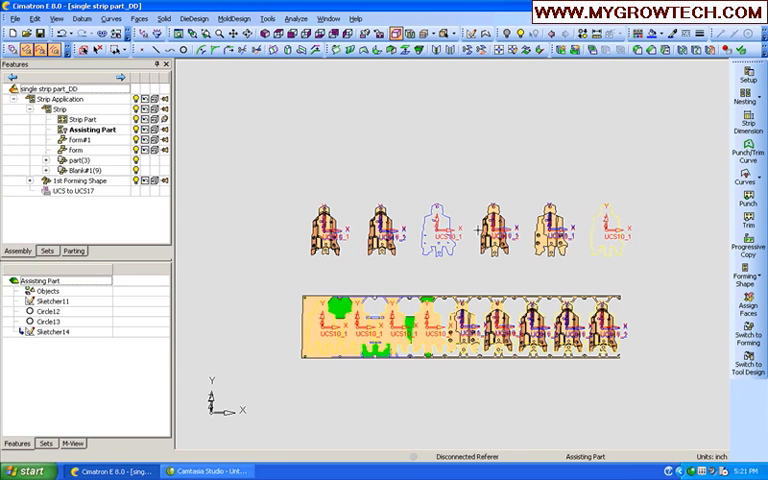
scroll(460, 270, down, 2)
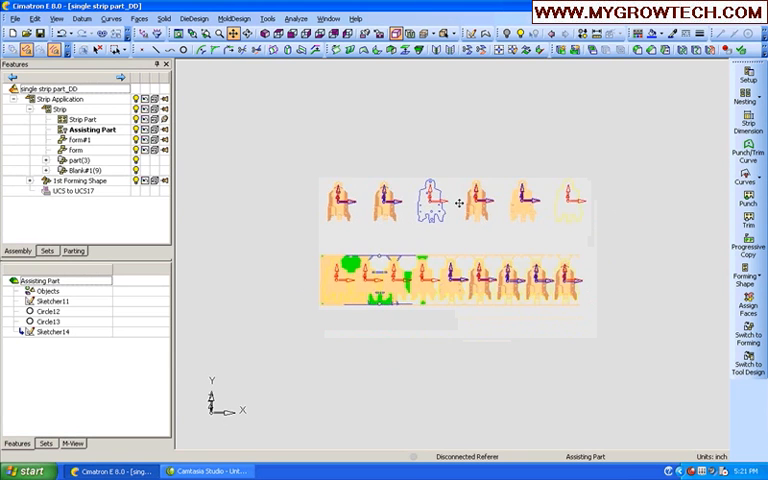
Step: Switch the strip's form / 1st Forming Shape into tool design and zoom into the layout
click(120, 150)
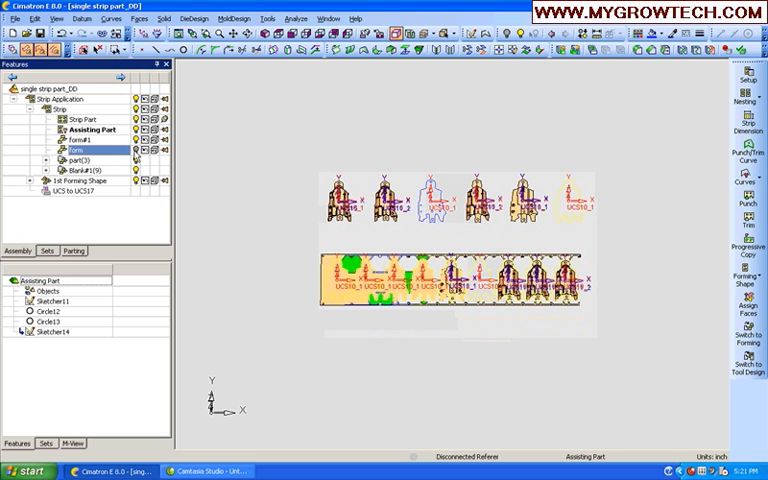
click(144, 181)
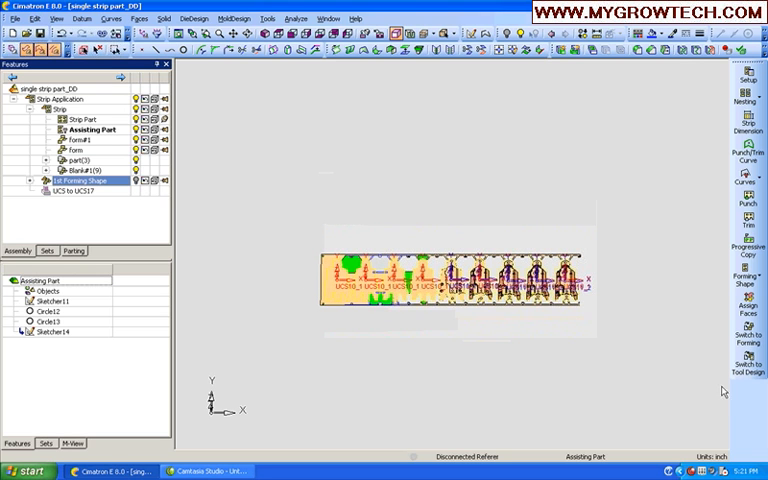
click(757, 370)
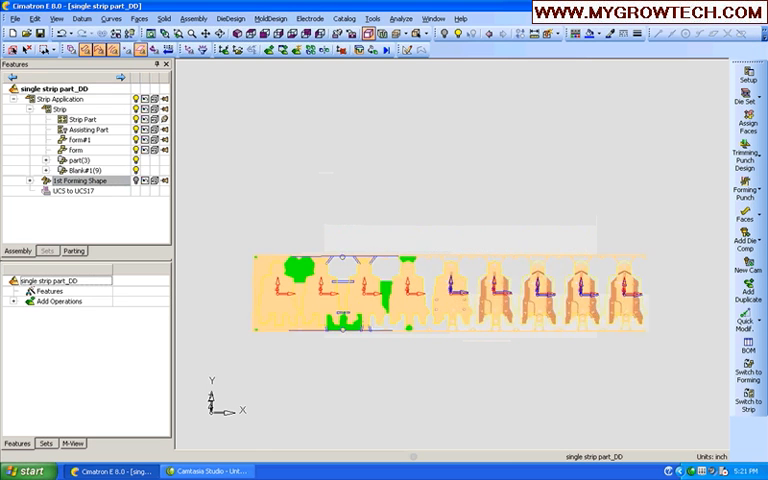
ctrl+middle_drag(550, 362, 599, 146)
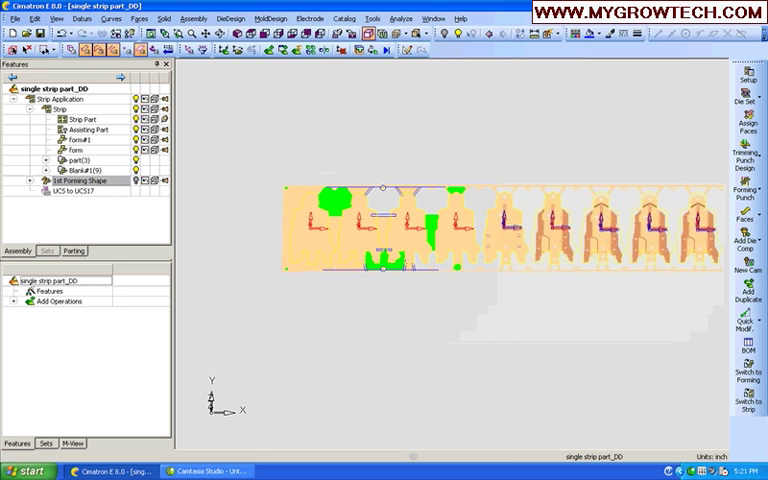
Step: Load a new die set from the catalog: Progressive category, Die Set 5
click(747, 98)
click(681, 94)
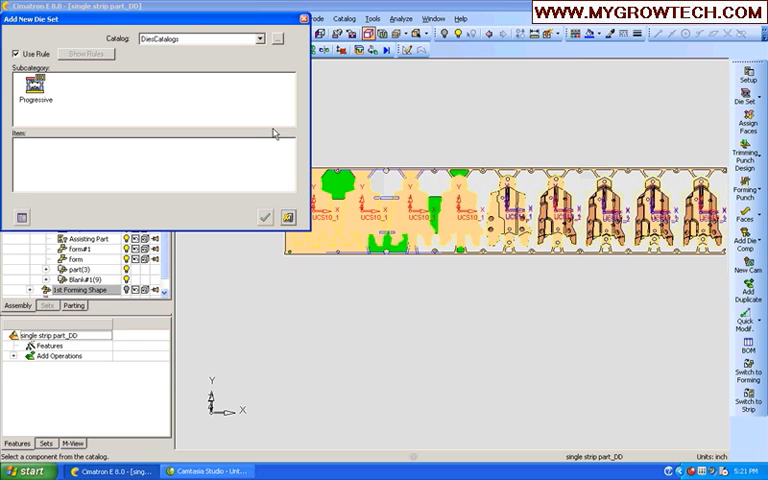
click(35, 88)
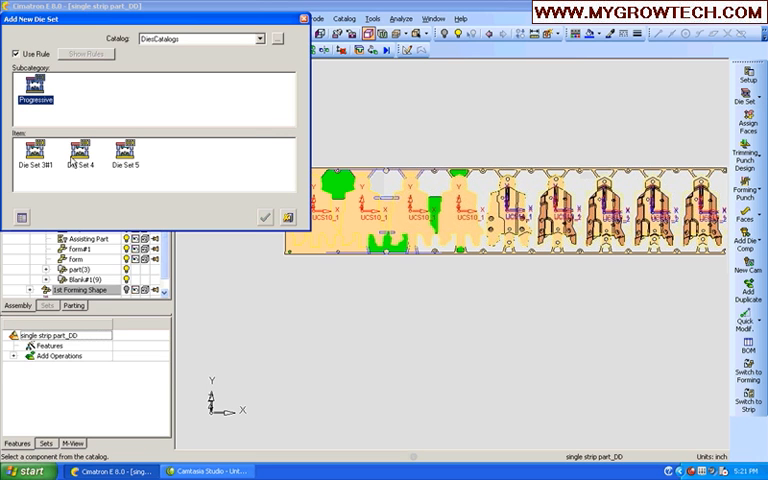
click(125, 160)
click(265, 216)
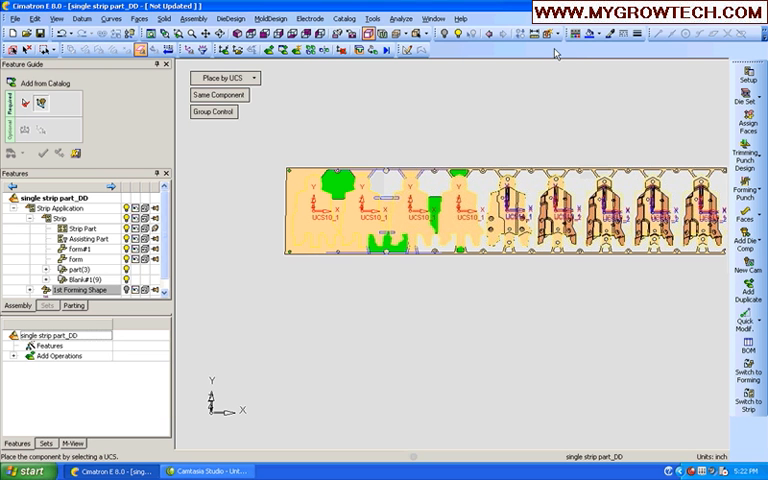
Step: Place Die Set 5 by pick at the strip's left end and confirm
click(252, 79)
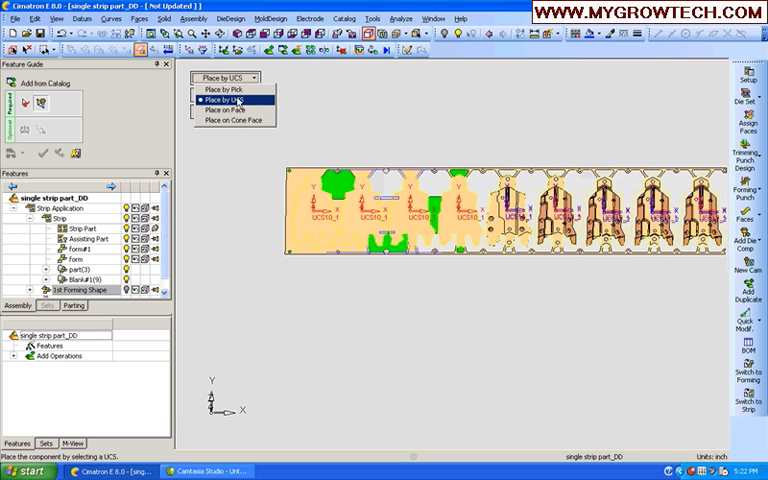
click(239, 90)
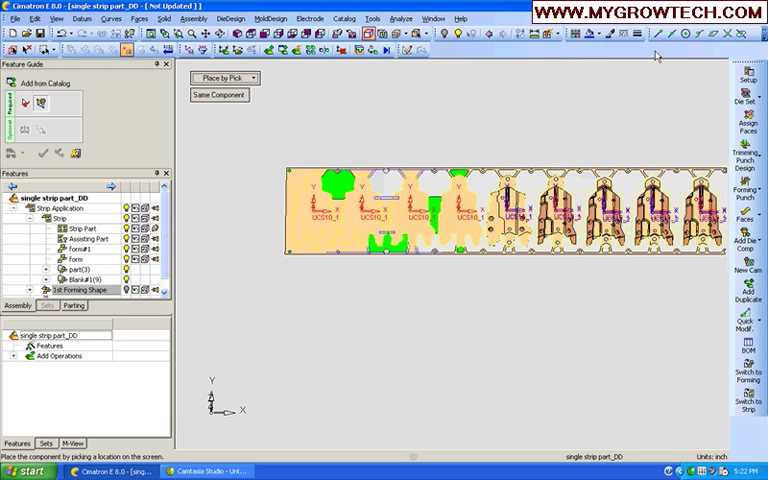
click(289, 217)
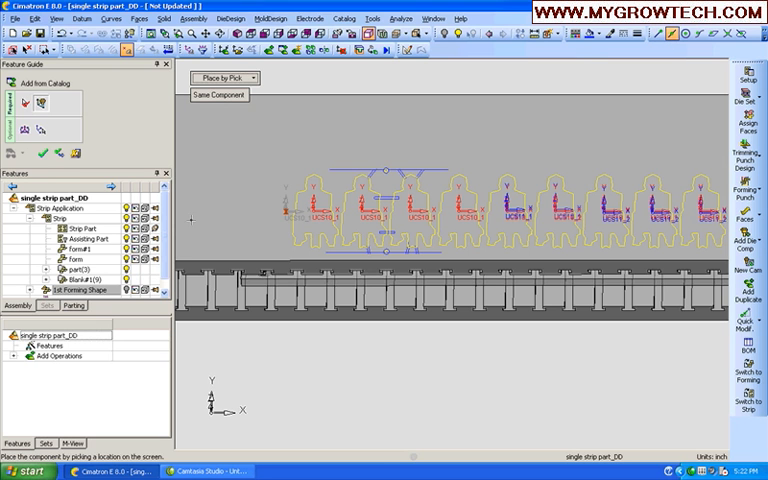
click(42, 154)
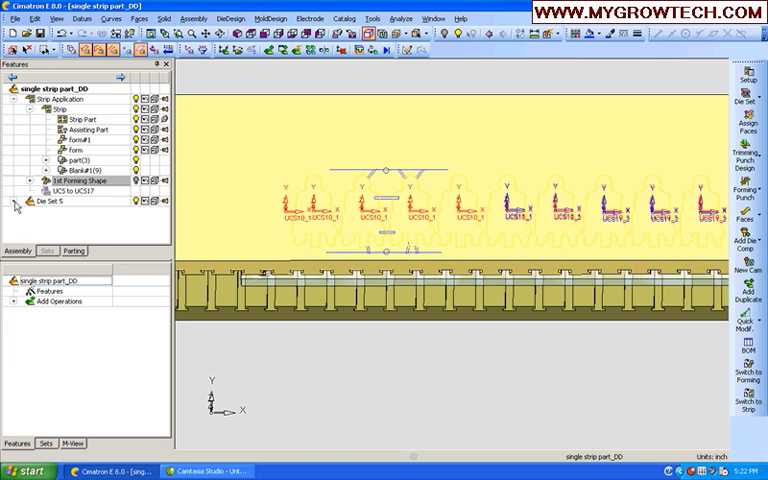
Step: Expand Die Set 5, hiding the bottom bolster and showing the top bolster assembly
click(14, 201)
scroll(166, 198, down, 1)
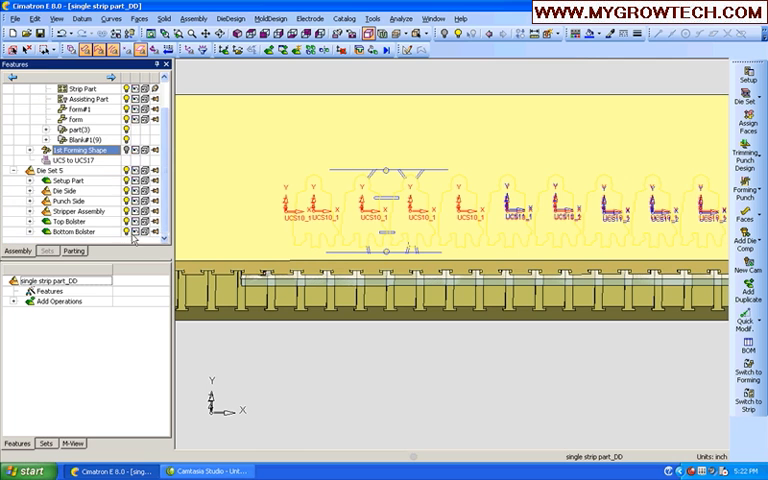
click(128, 232)
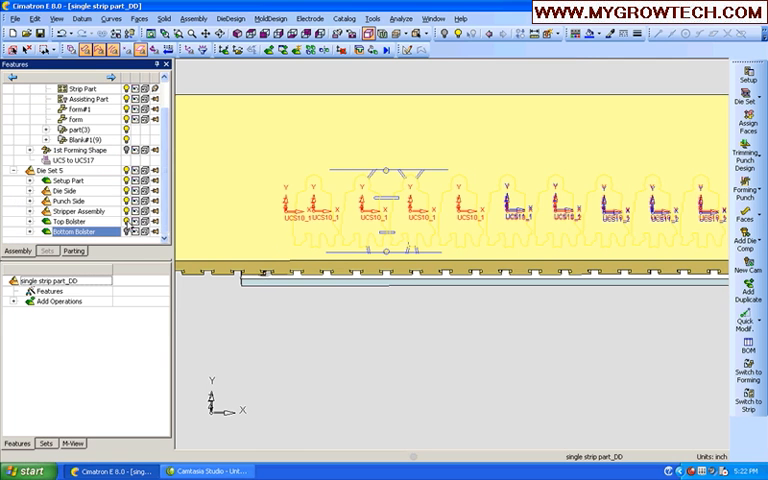
click(128, 222)
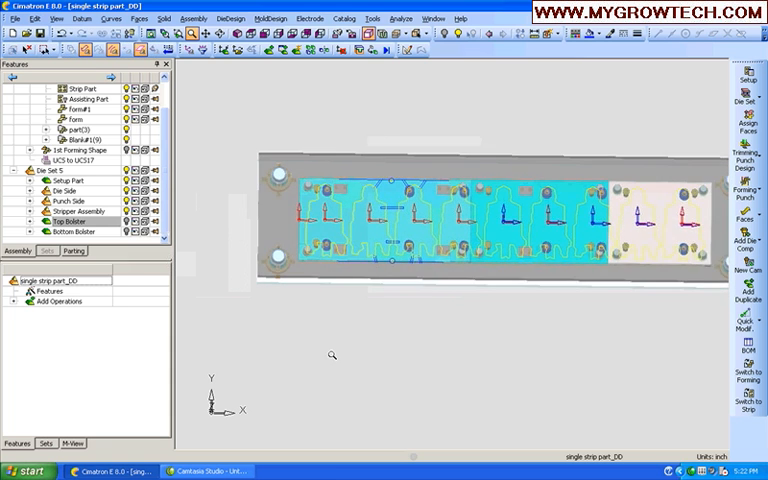
Step: In Setup Part, set Stock Width to 12.5 and Stock Length to 75
double_click(70, 181)
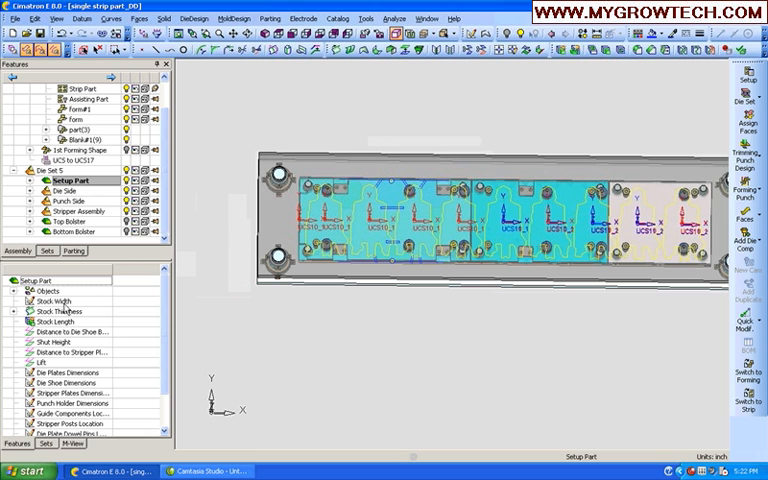
click(58, 301)
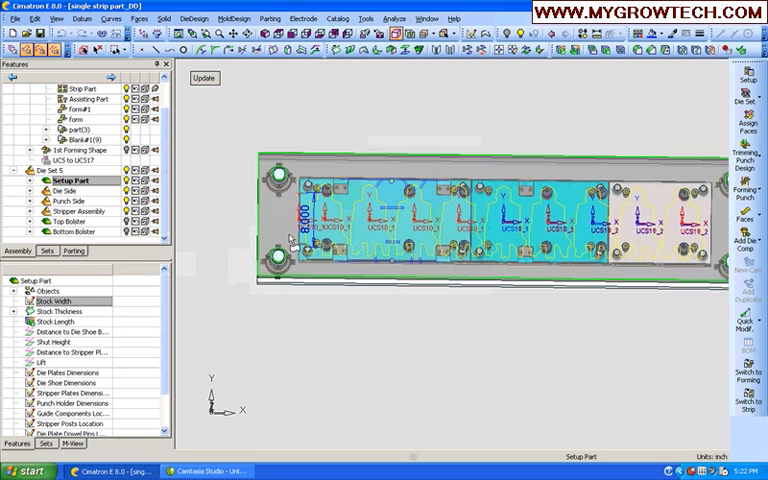
text(12.5)
key(Return)
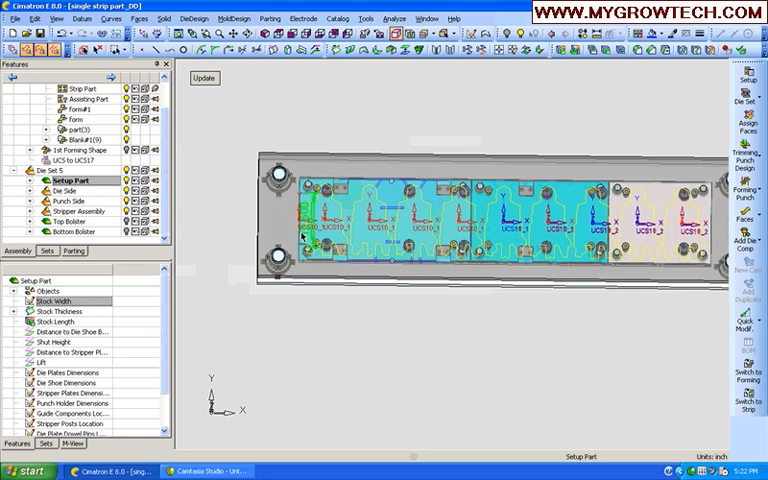
click(66, 324)
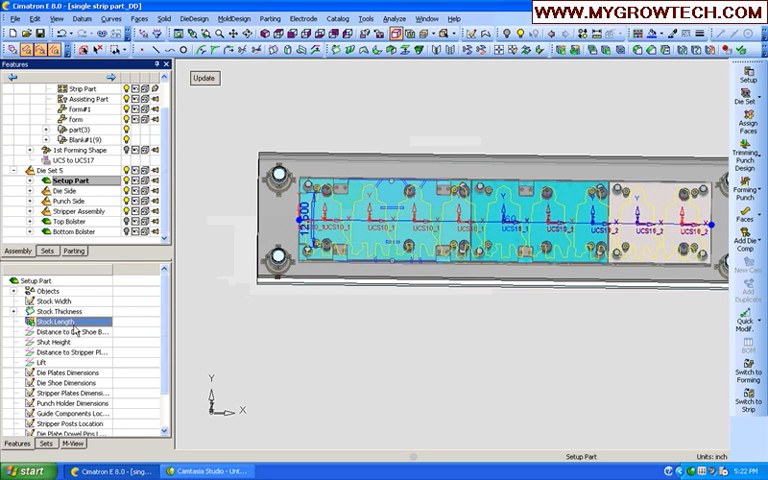
text(75)
key(Return)
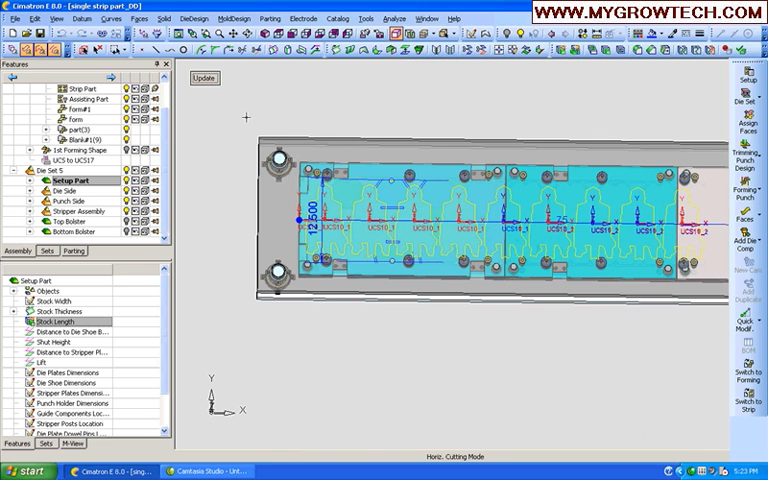
Step: Zoom out and hide Die Side and Punch Side, showing only the Stripper Assembly
middle_drag(246, 117, 327, 166)
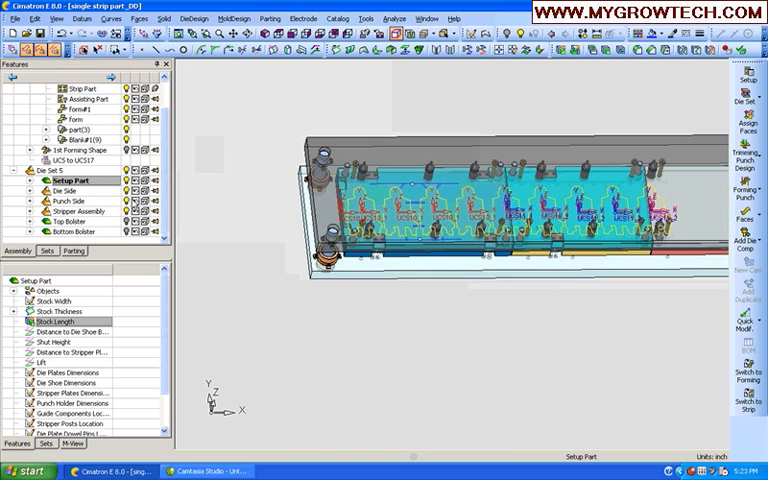
click(135, 190)
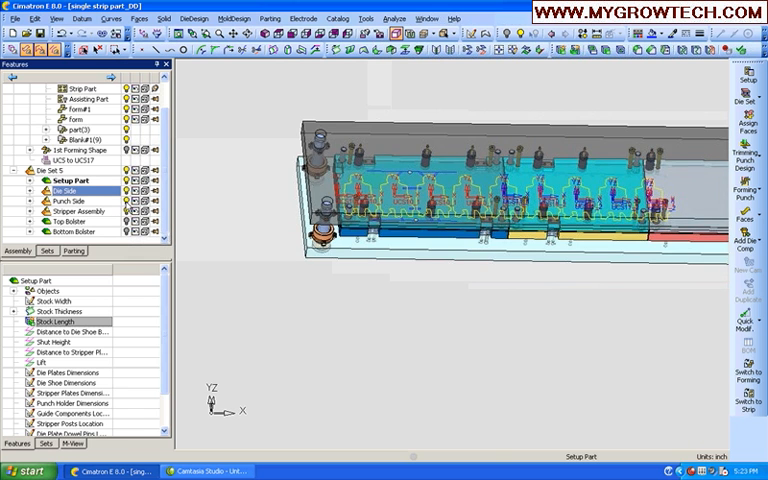
click(68, 201)
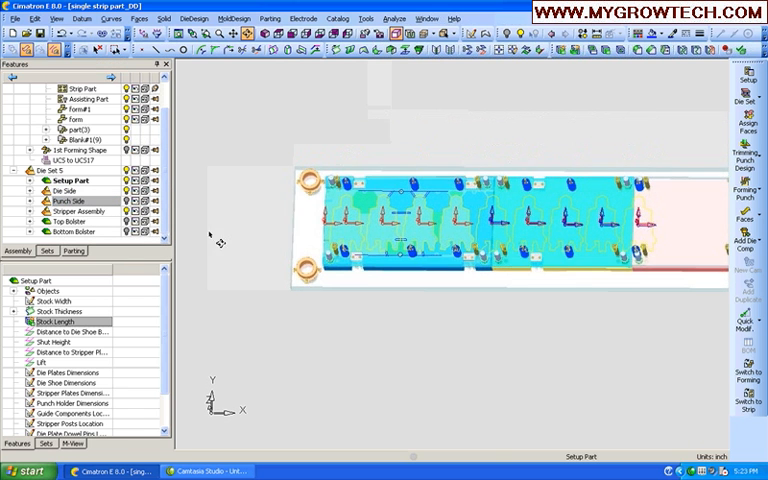
click(90, 211)
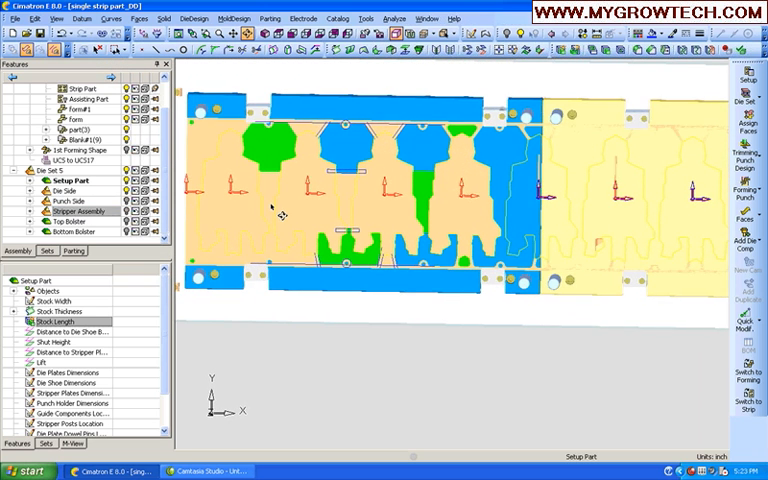
scroll(320, 190, down, 2)
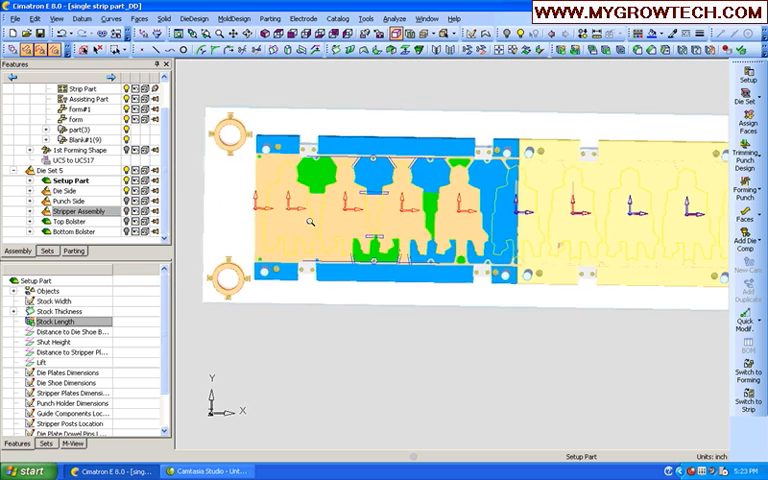
scroll(300, 225, up, 1)
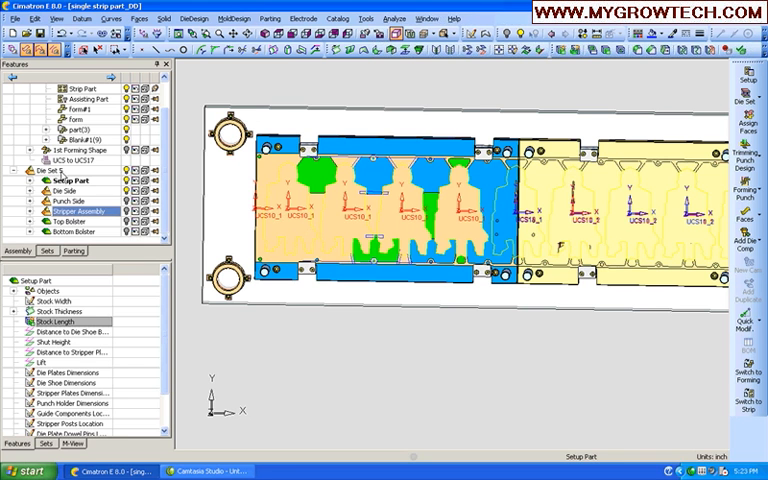
Step: Add a trimming punch unit to Die Set 5 from the catalog's trim punch and die choices
right_click(66, 171)
mouse_move(745, 155)
click(752, 165)
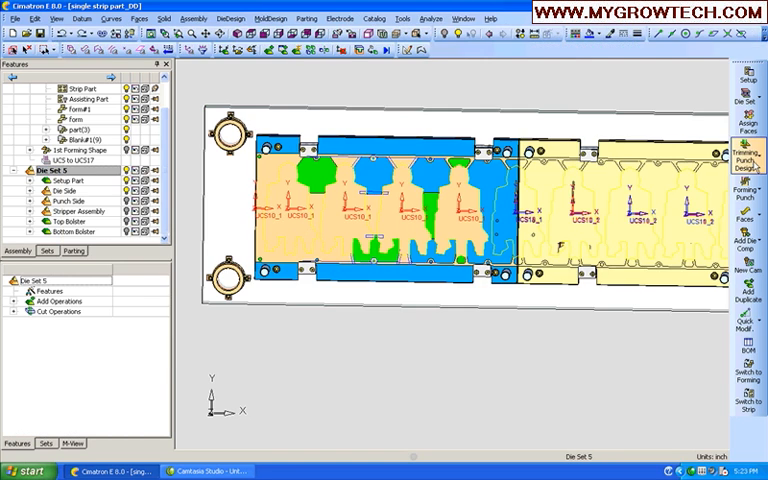
click(715, 160)
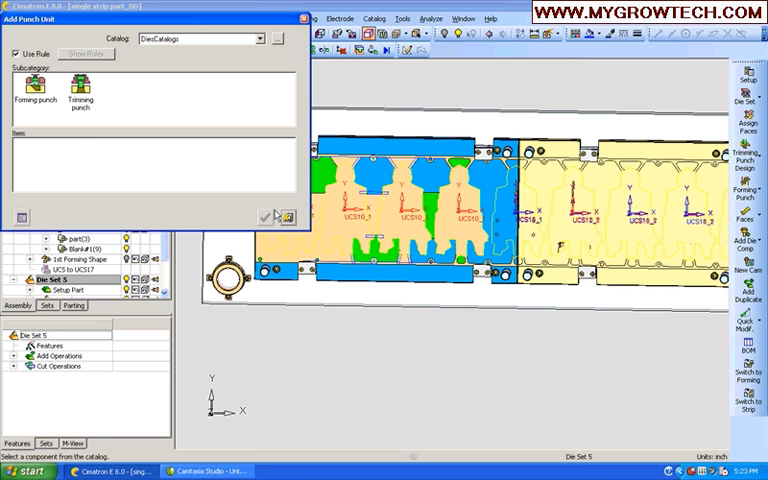
click(86, 112)
click(80, 156)
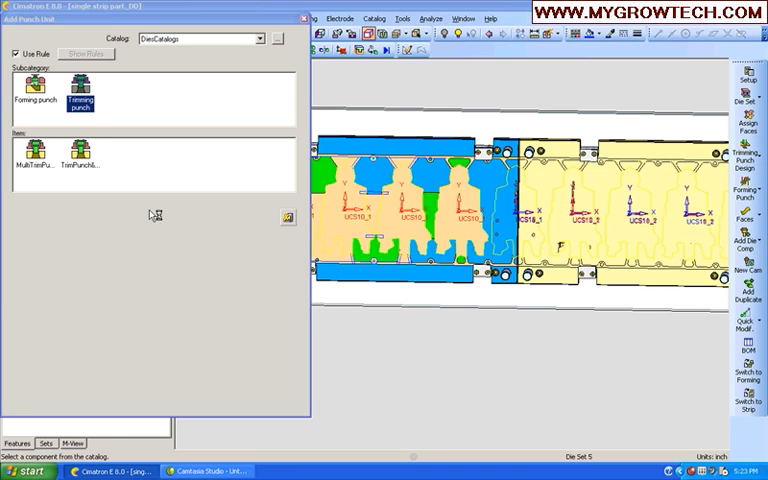
click(265, 216)
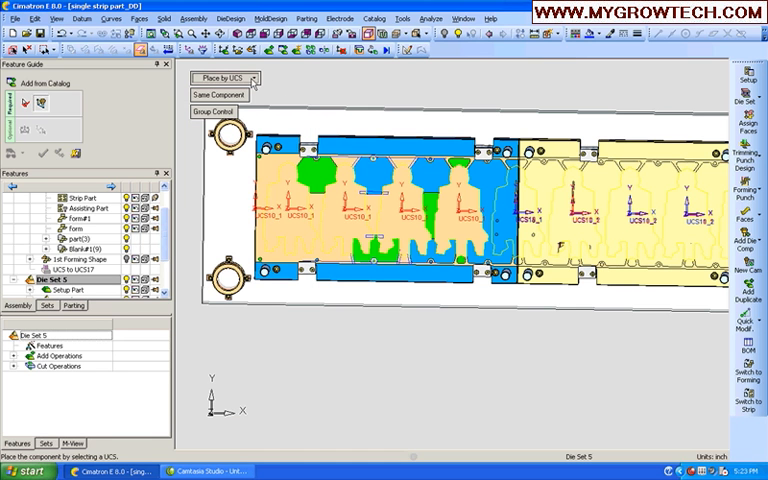
Step: Place the punch unit by pick on the strip, then show the punch side plates
click(252, 78)
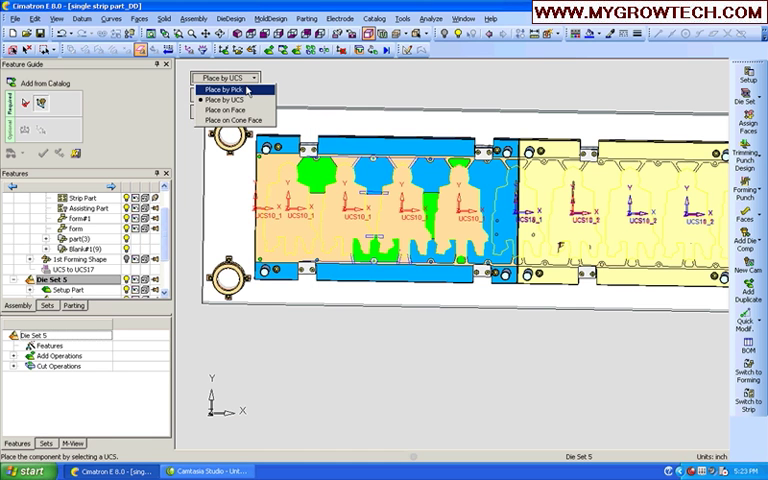
click(433, 214)
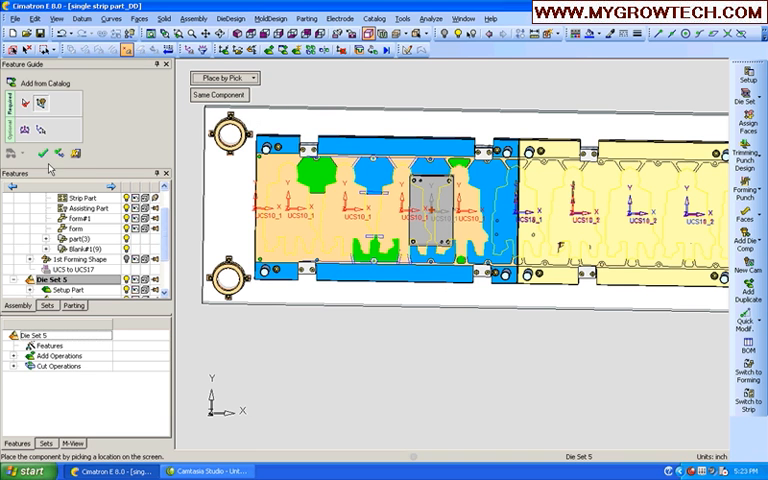
click(43, 154)
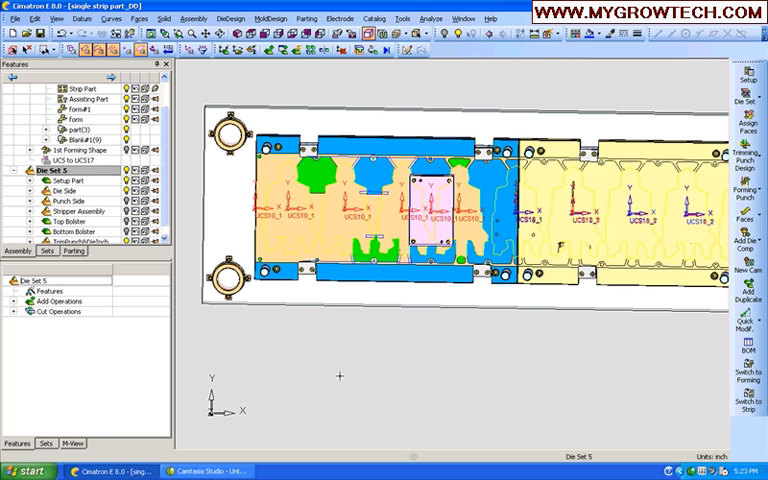
middle_drag(340, 370, 340, 300)
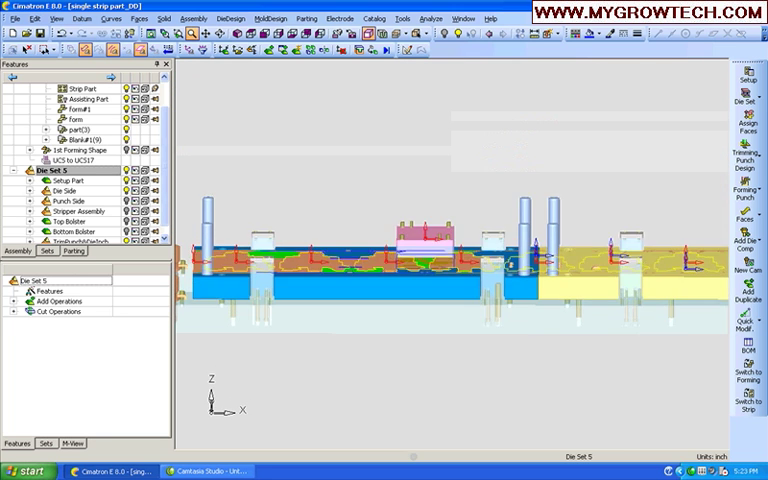
middle_drag(350, 260, 351, 206)
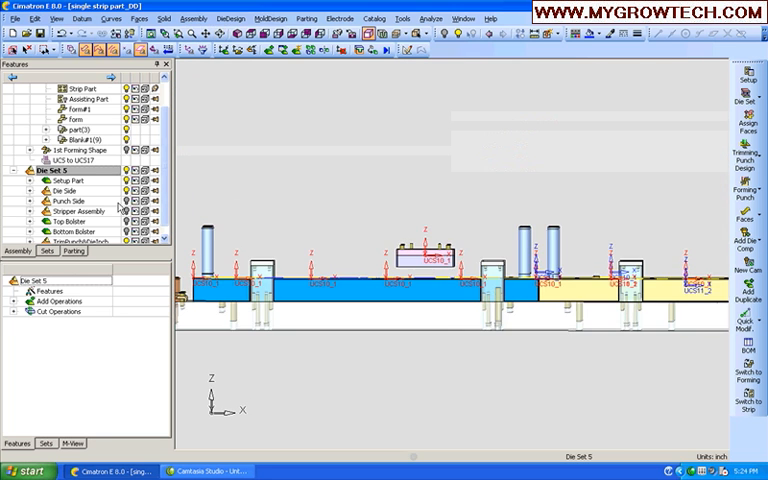
click(126, 201)
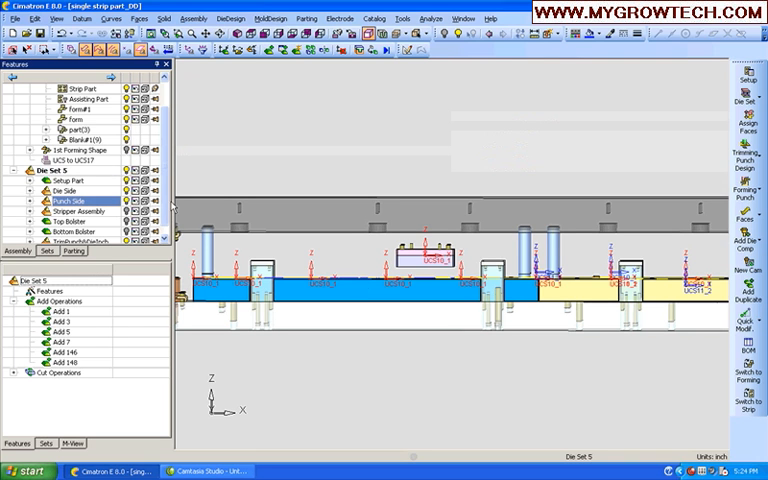
scroll(100, 110, down, 1)
scroll(33, 240, down, 1)
Step: Under TrimPunch&DieInch > Embedded, raise PunchPos from 2.5 to 4 and update
click(30, 211)
click(46, 221)
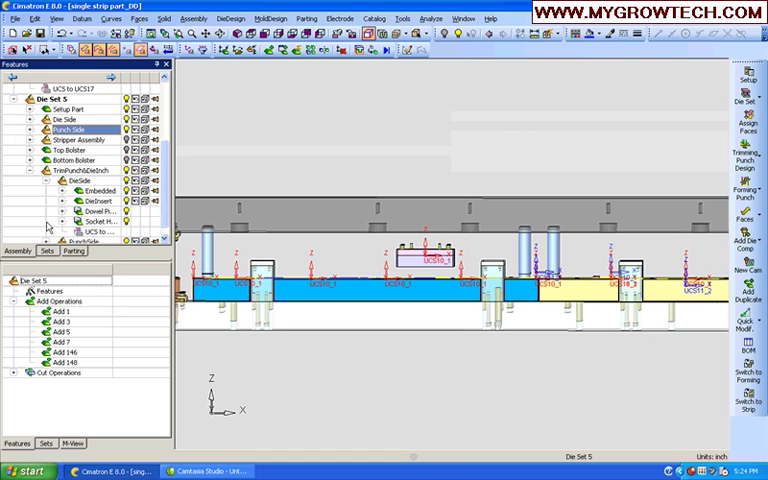
click(100, 190)
double_click(45, 321)
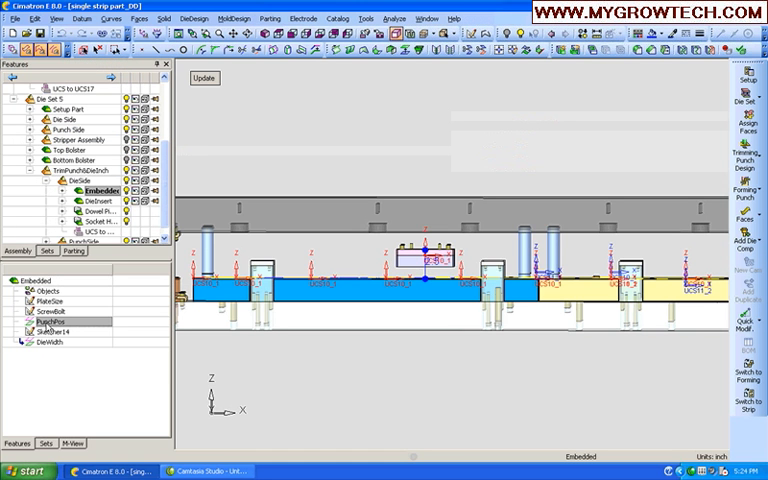
click(426, 280)
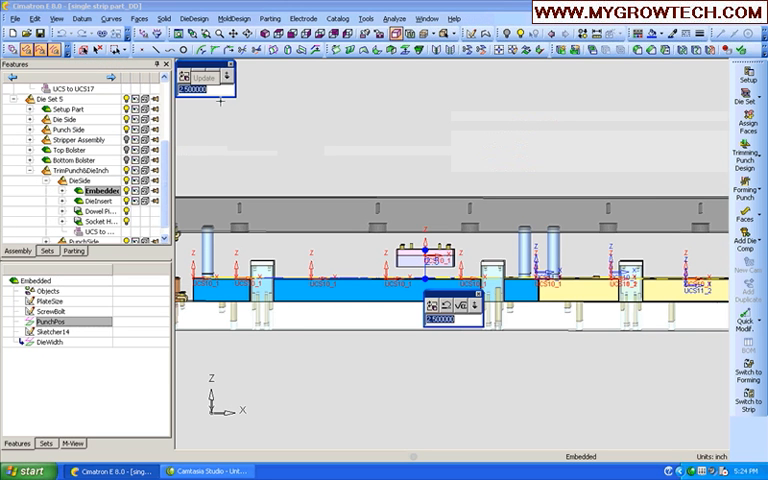
text(4)
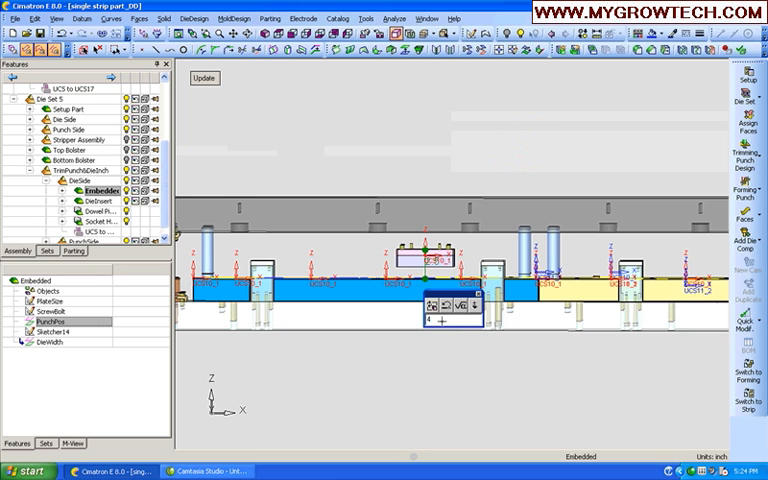
click(204, 78)
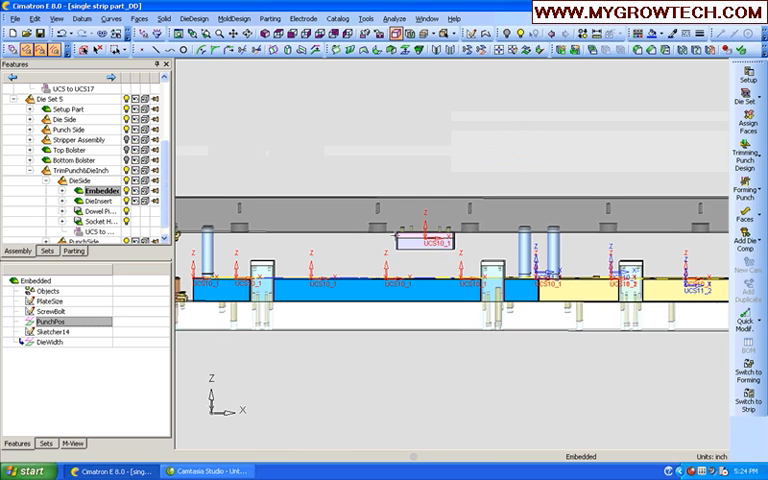
mouse_move(409, 248)
ctrl+mouse_down()
mouse_move(408, 300)
mouse_move(386, 282)
mouse_move(365, 305)
mouse_move(369, 352)
ctrl+mouse_up()
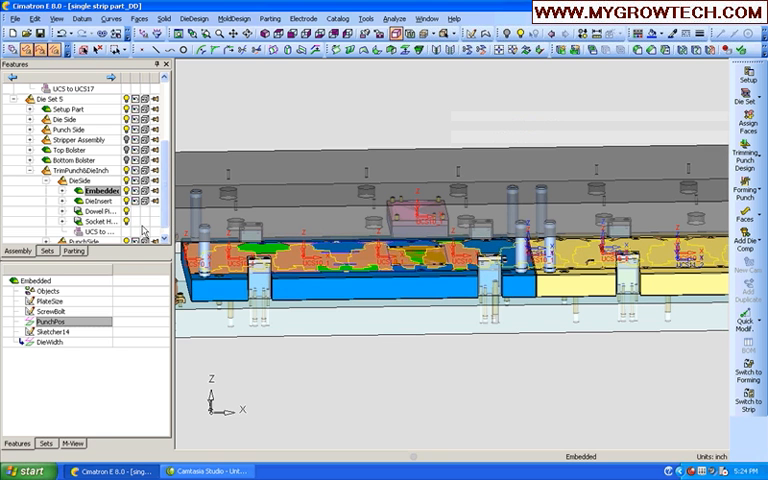
Step: Start a Trimming Punch on the picked strip contour
click(754, 160)
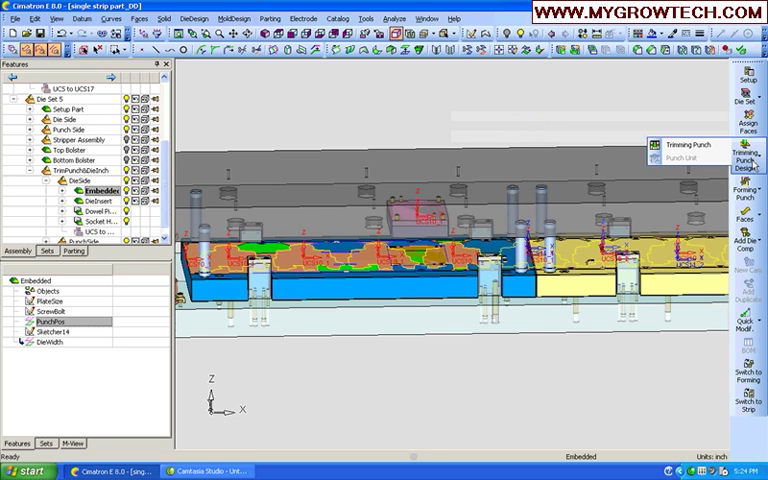
click(688, 145)
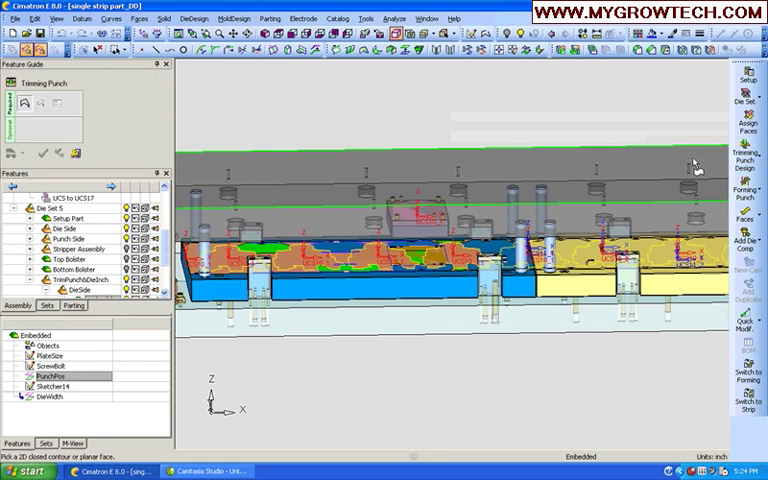
click(421, 260)
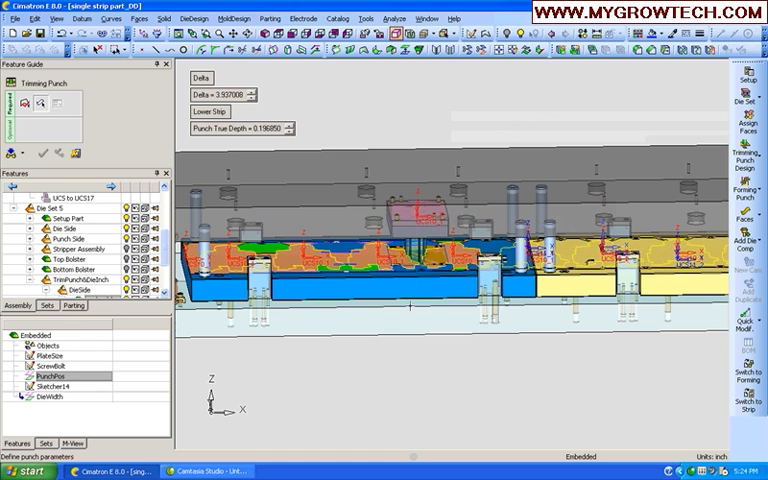
scroll(420, 331, up, 2)
scroll(440, 220, up, 2)
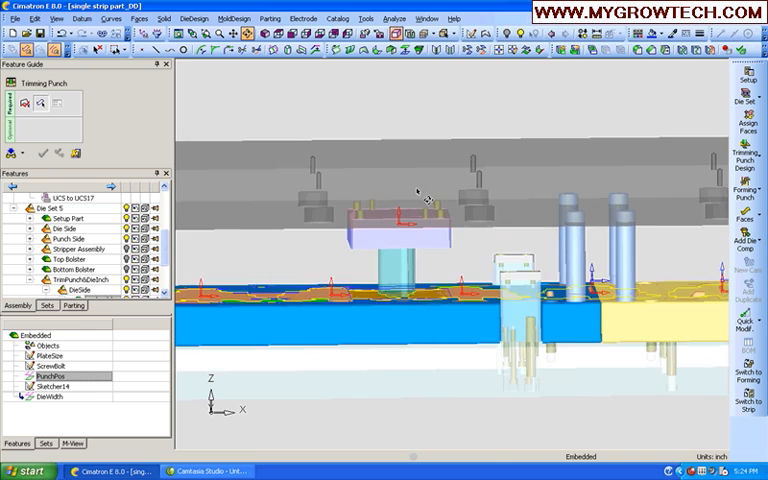
scroll(418, 183, up, 2)
Step: Set Delta to 4 and Punch True Depth to 0.3, then continue to cutting objects
click(240, 97)
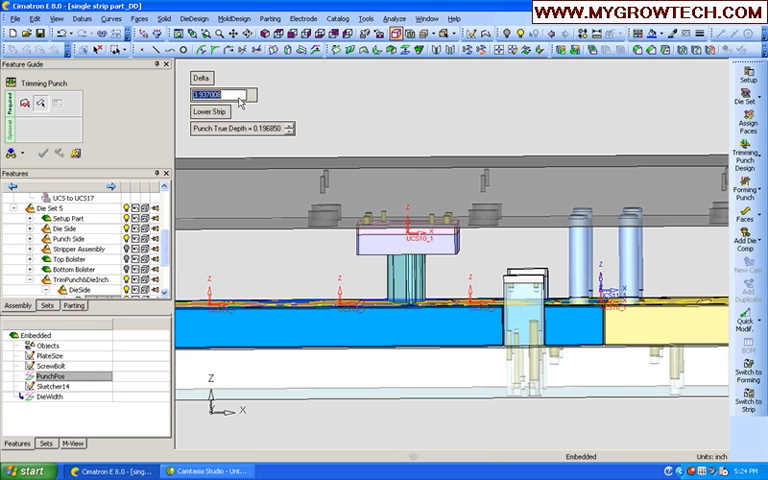
text(Delta = 4)
key(Return)
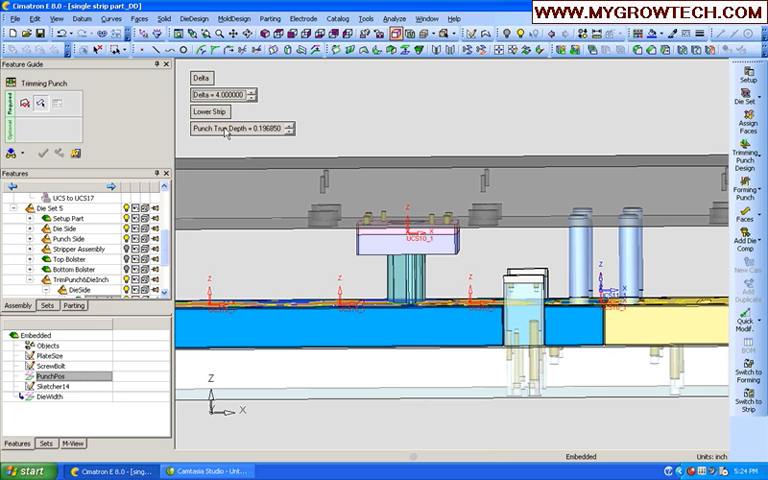
click(227, 131)
key(BackSpace)
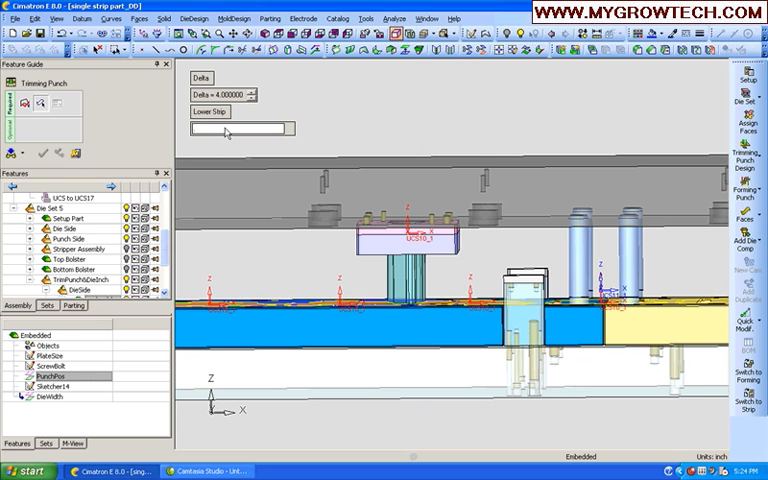
text(0)
key(Return)
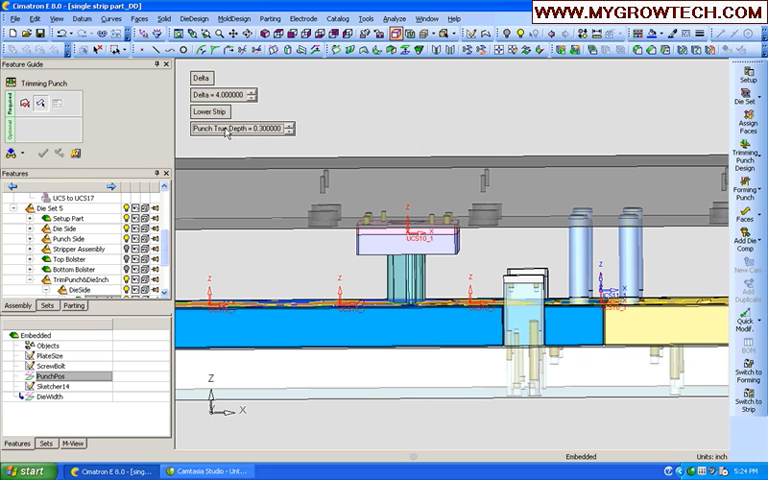
middle_click(204, 146)
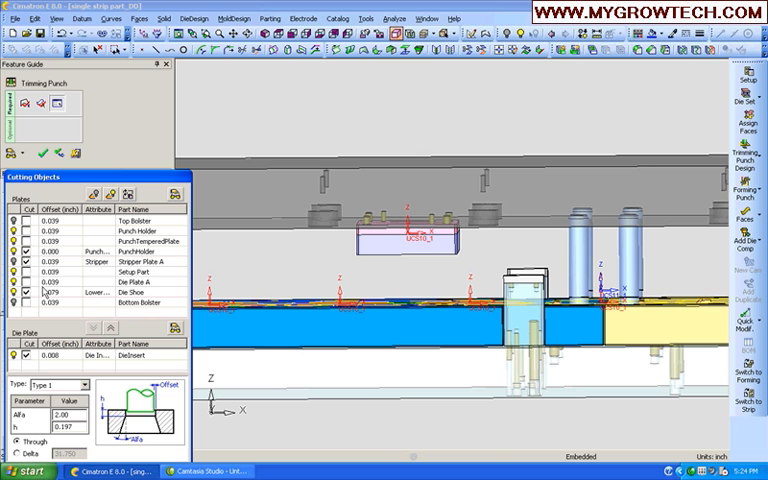
Step: Mark Die Plate A and the Punch Holder to be cut by the trimming punch
click(27, 282)
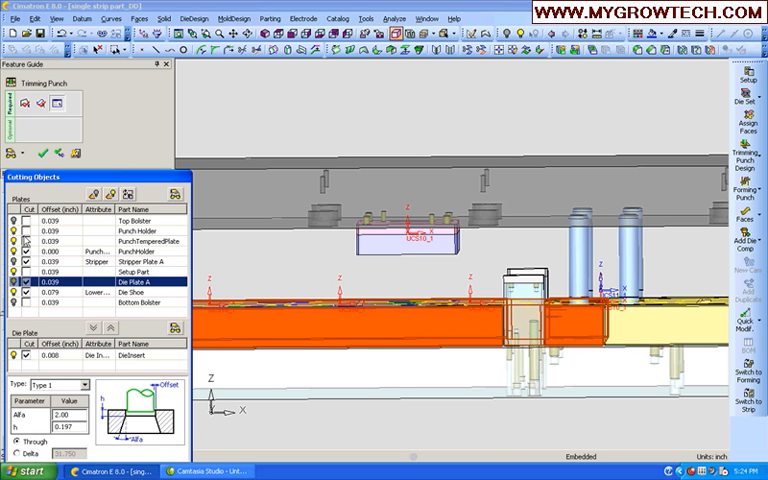
click(26, 231)
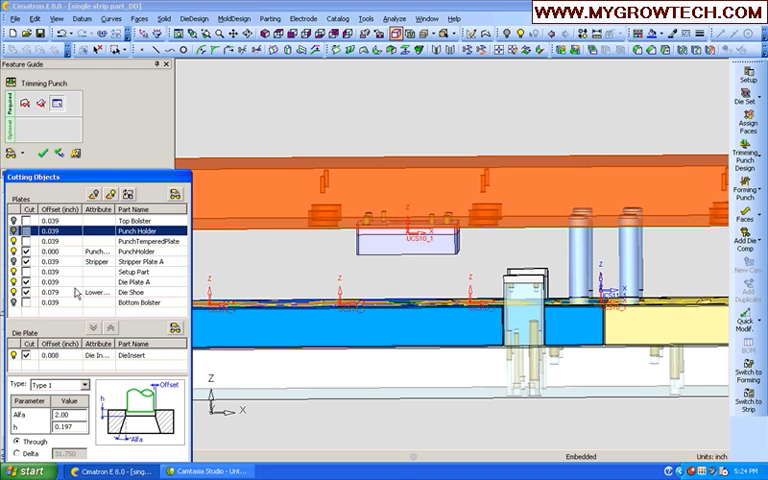
drag(96, 181, 111, 157)
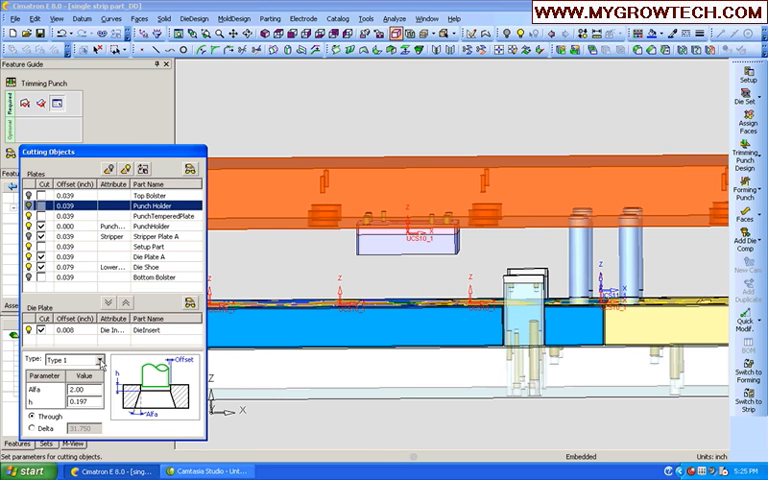
Step: Cycle the clearance Type through 2, 3 and 4, ending on Type 1
click(100, 360)
click(99, 379)
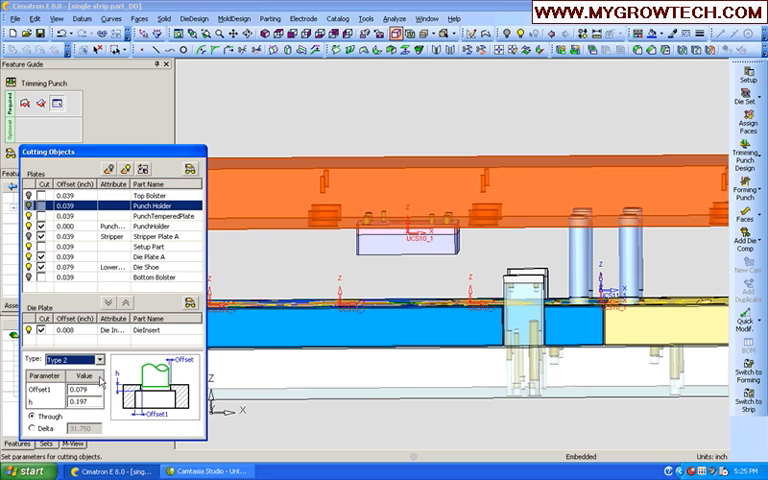
click(100, 360)
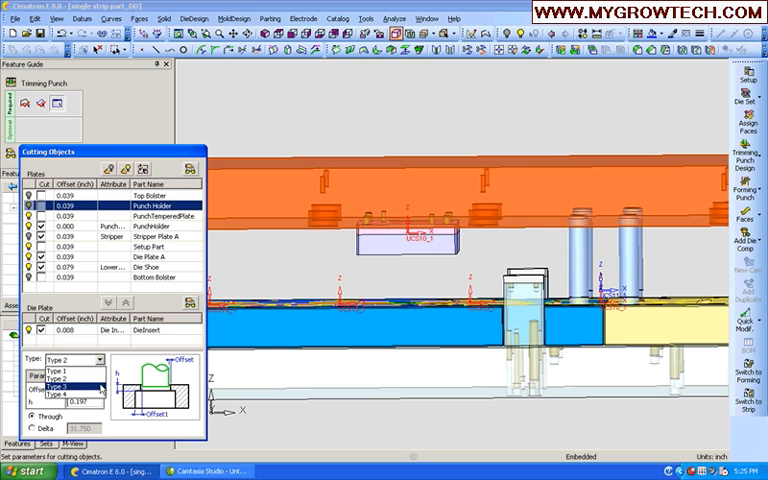
click(100, 388)
click(100, 359)
click(101, 394)
click(100, 359)
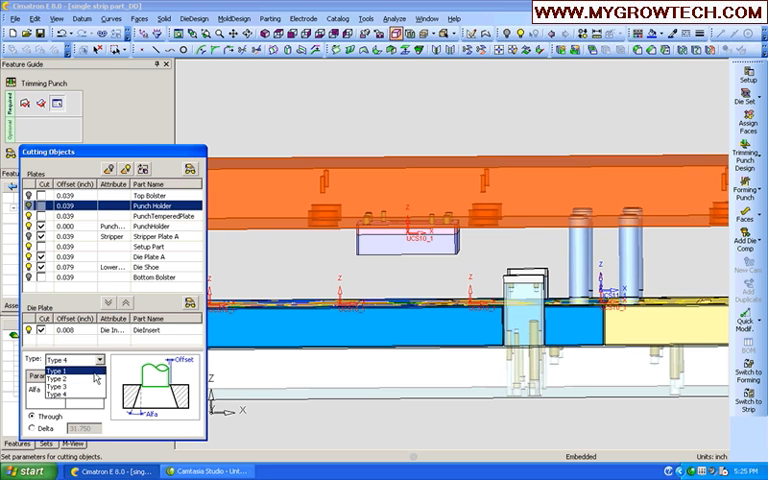
click(99, 370)
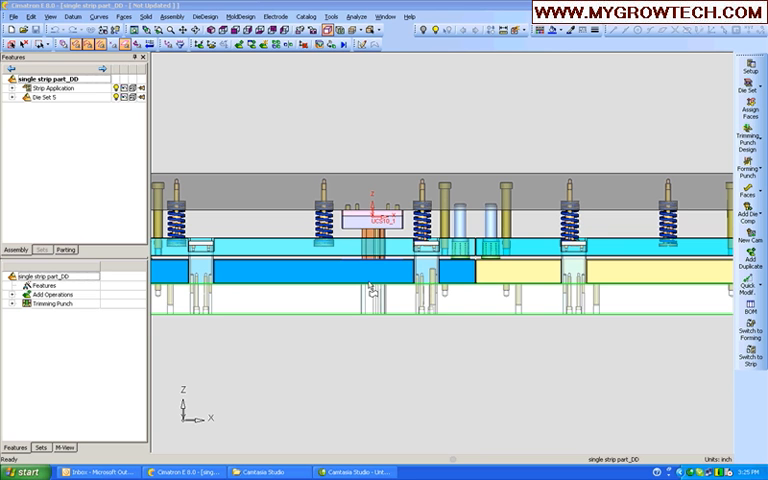
click(12, 97)
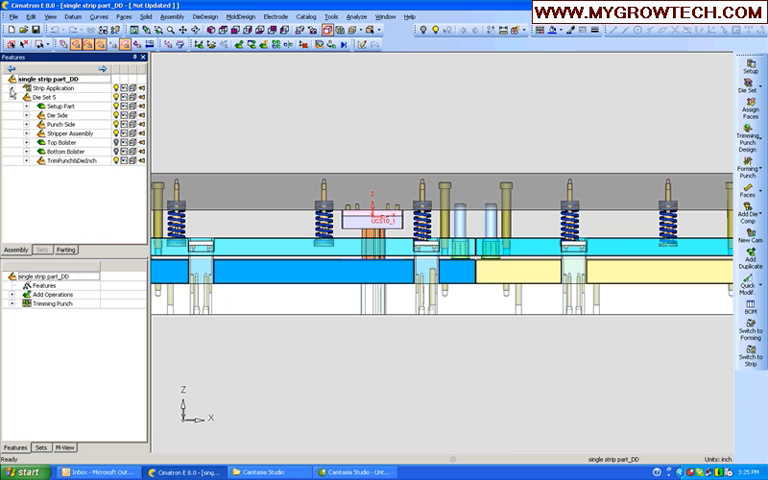
click(12, 88)
right_click(55, 97)
click(67, 134)
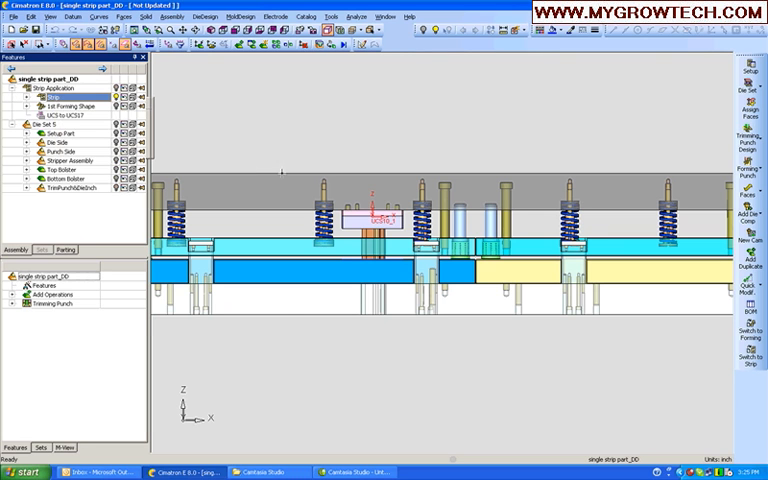
middle_drag(351, 235, 585, 258)
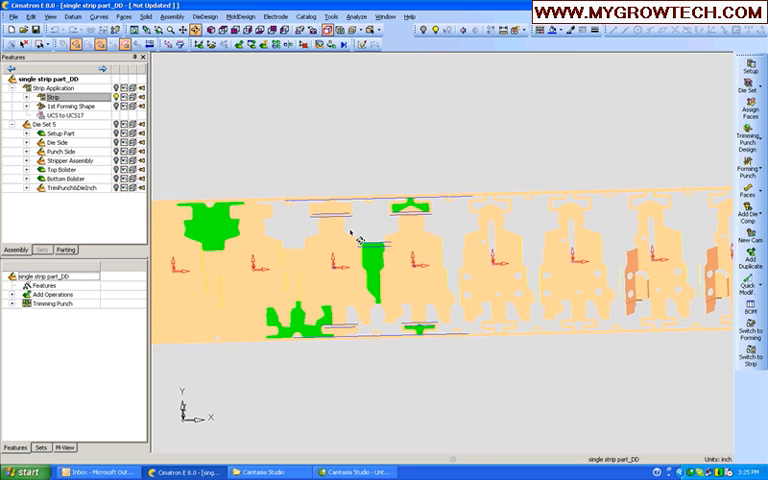
middle_drag(340, 200, 300, 230)
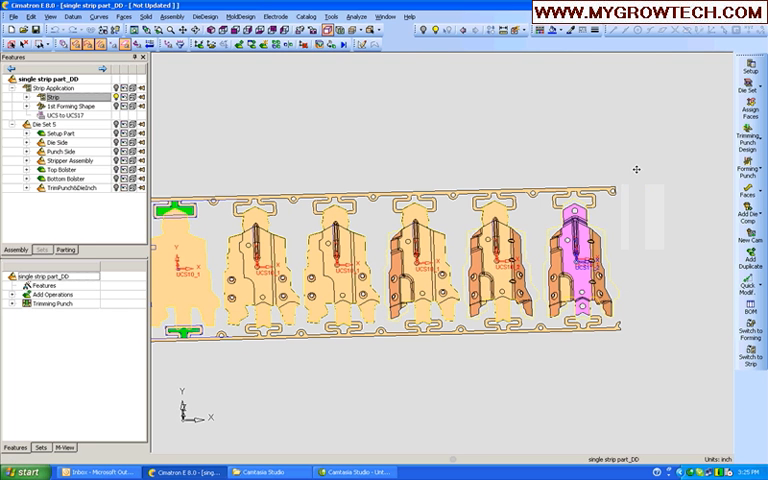
Step: Choose Forming Punch > Punch Unit and pick the FormingUnit catalog item
click(762, 178)
click(690, 160)
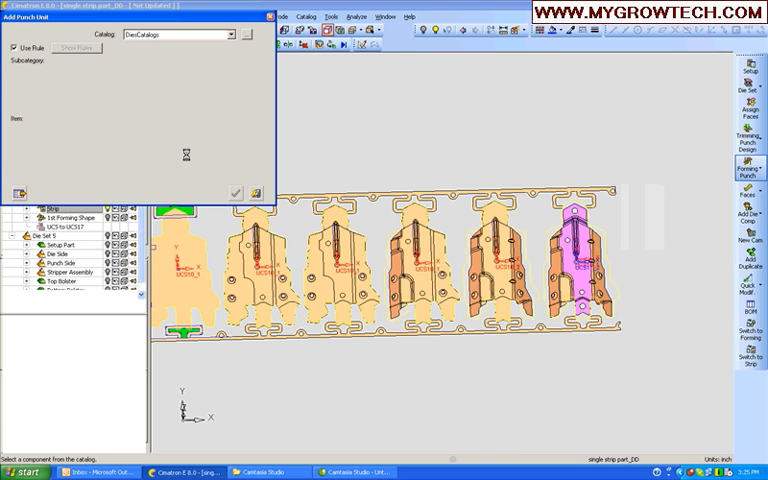
click(158, 148)
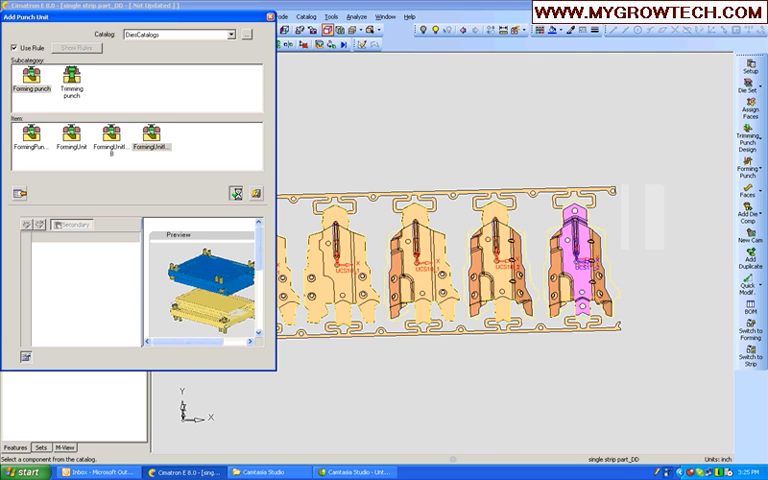
double_click(111, 152)
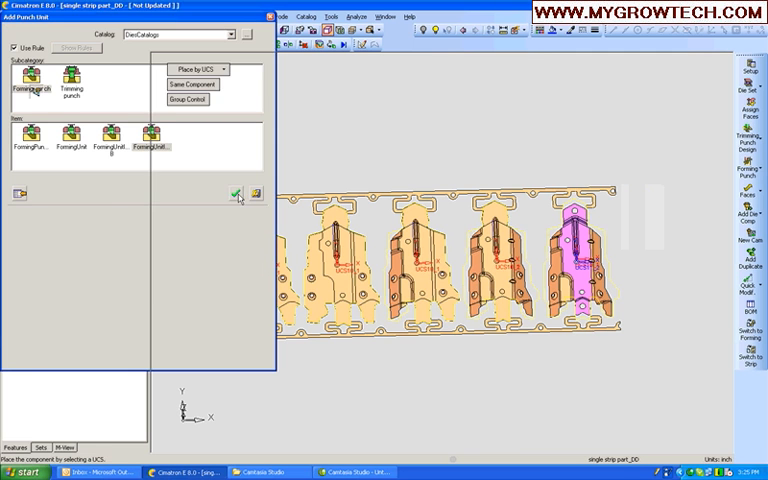
Step: Place the forming unit by pick on the last, pink station
click(214, 69)
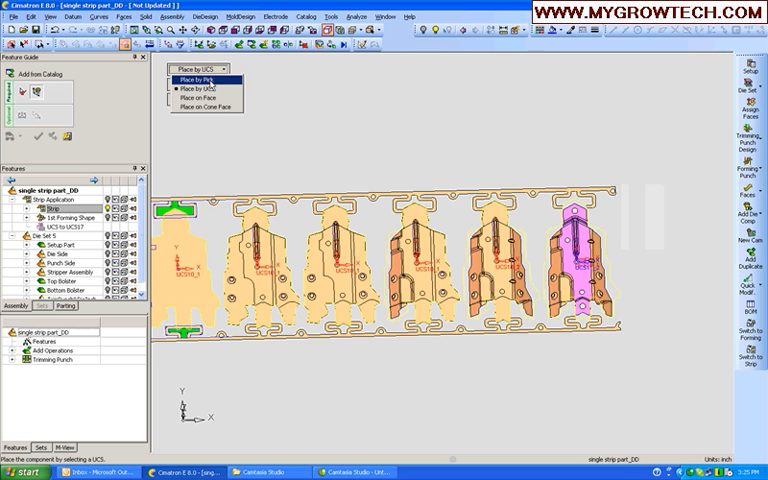
click(197, 79)
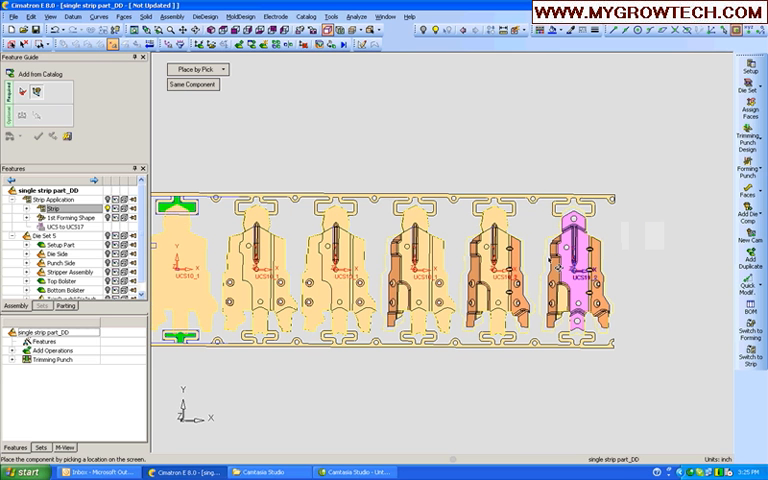
click(586, 283)
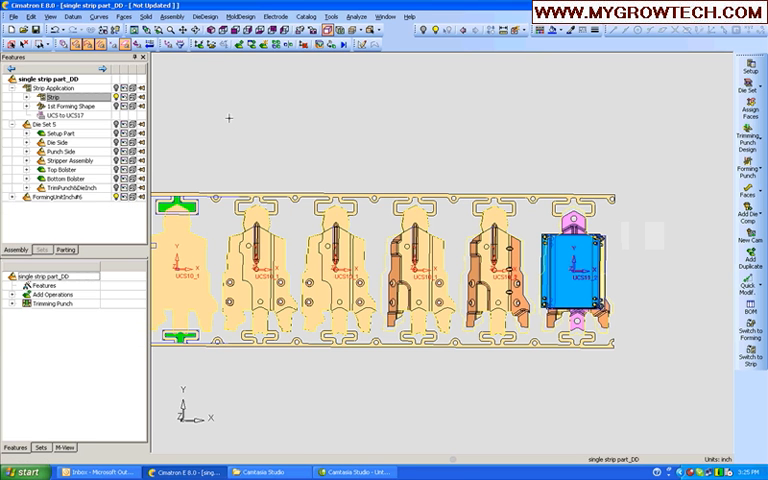
Step: Expand FormingUnitInch#6, hide PunchFormingPunch#6 and expand DieFormingPunch#6
ctrl+drag(256, 141, 231, 151)
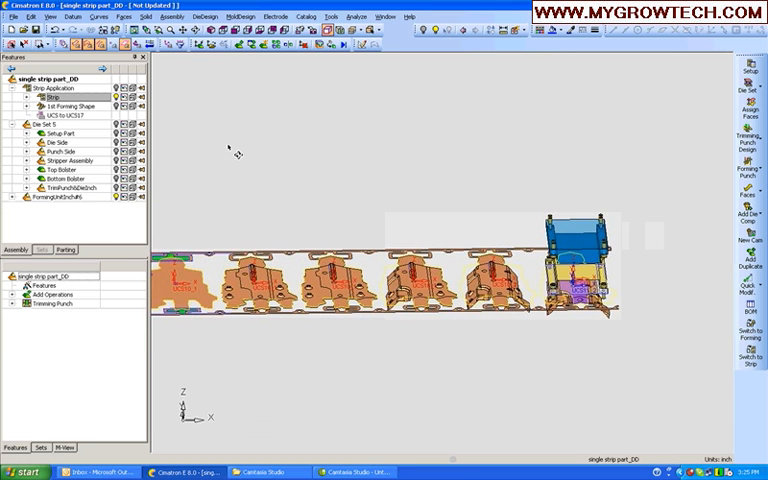
click(13, 198)
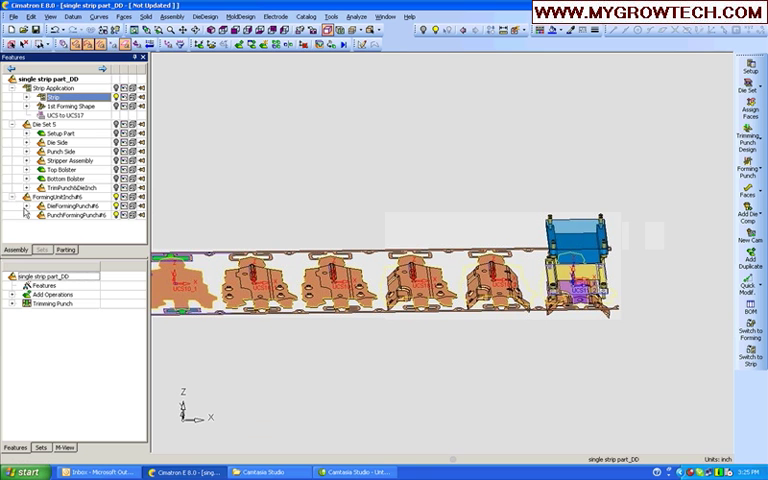
click(115, 216)
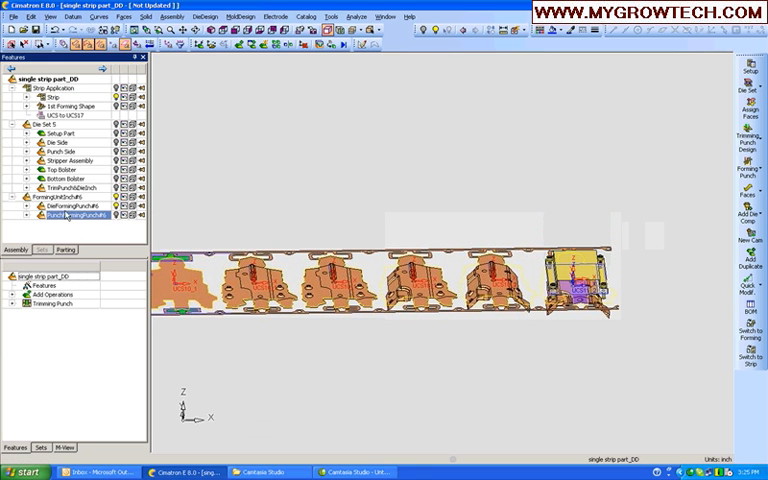
click(27, 206)
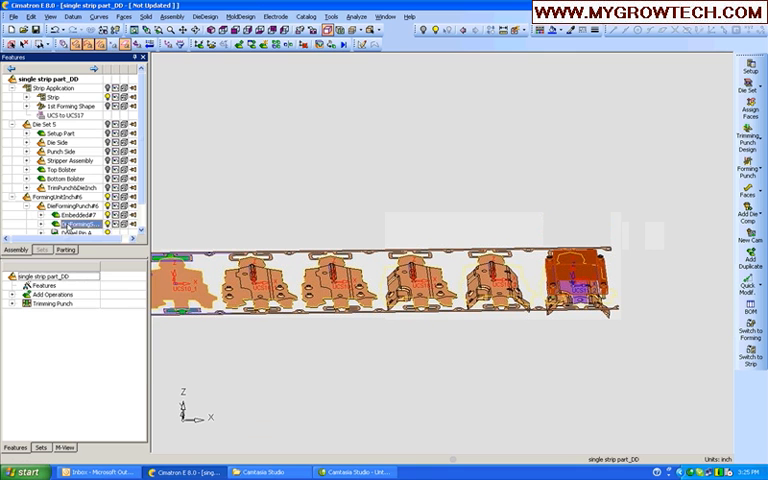
Step: Activate DieFormingStock#6 for editing and orbit to an angled 3D view
right_click(73, 229)
click(76, 230)
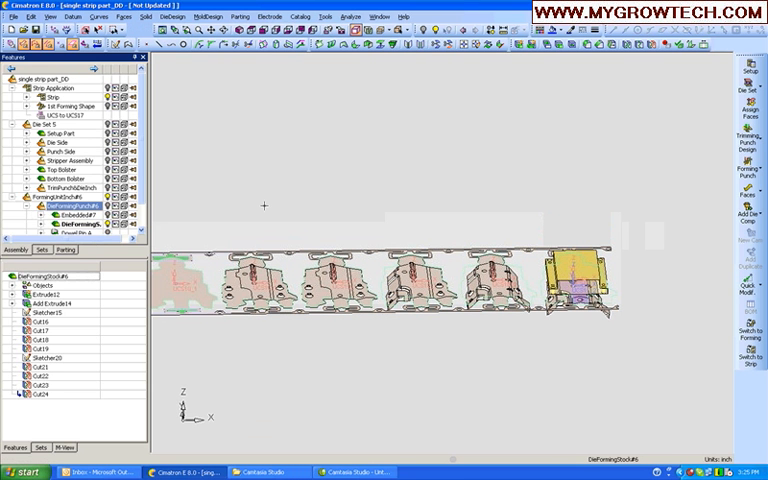
scroll(303, 211, up, 3)
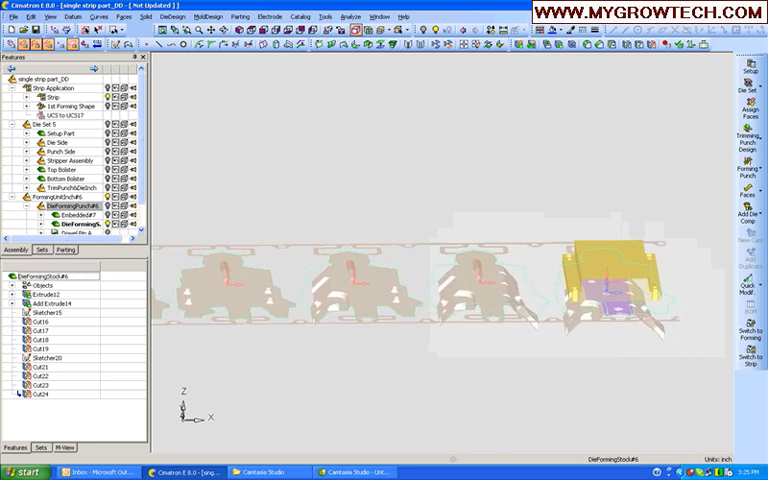
middle_drag(303, 211, 195, 80)
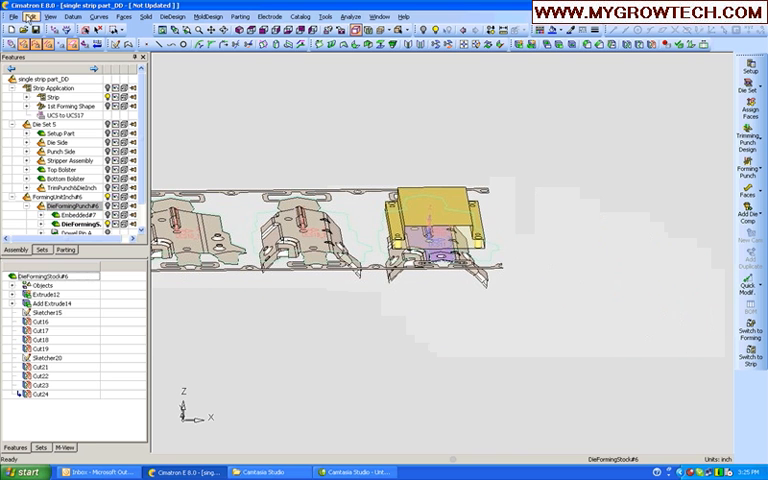
Step: Move the stock block linearly by XYZ Delta with Delta Z = -2.5 inch
click(33, 17)
mouse_move(62, 88)
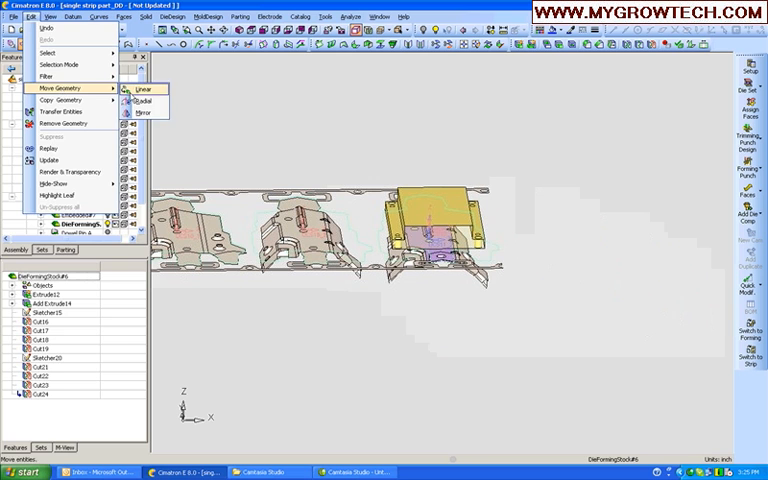
click(135, 89)
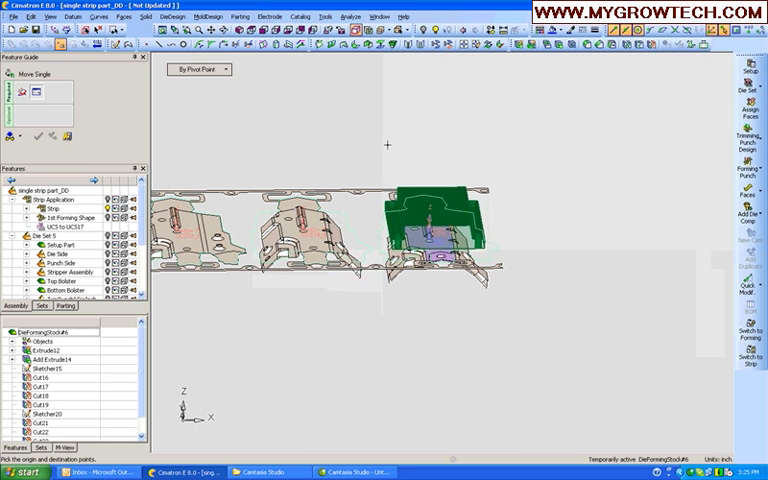
click(200, 69)
click(192, 87)
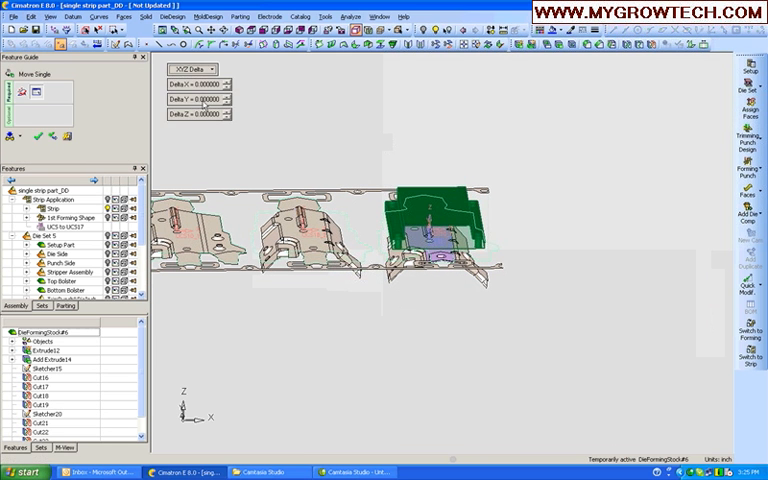
click(198, 116)
key(BackSpace)
text(.5)
key(Return)
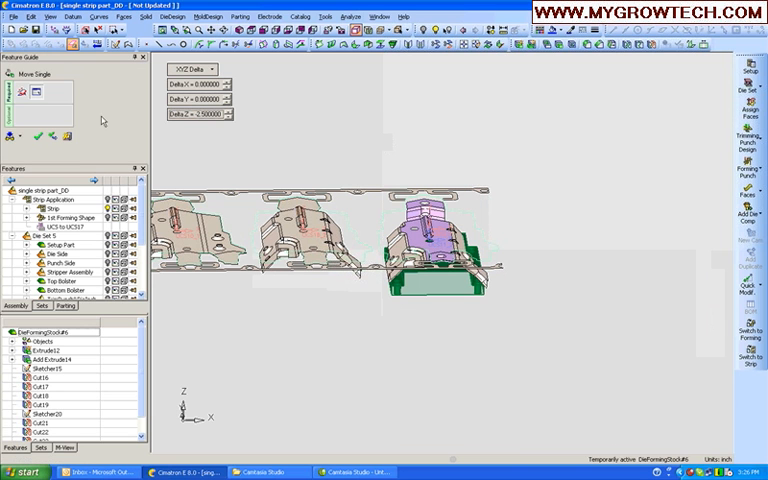
click(38, 136)
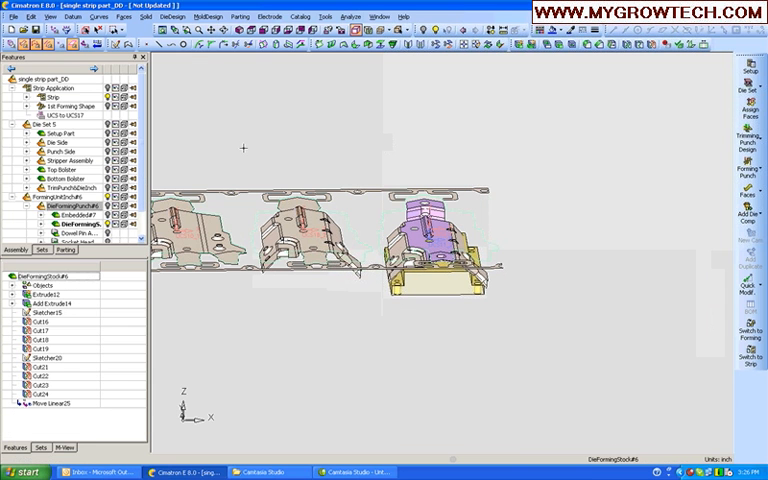
Step: Switch to a top view and zoom in on the two end stations of the strip
key(F9)
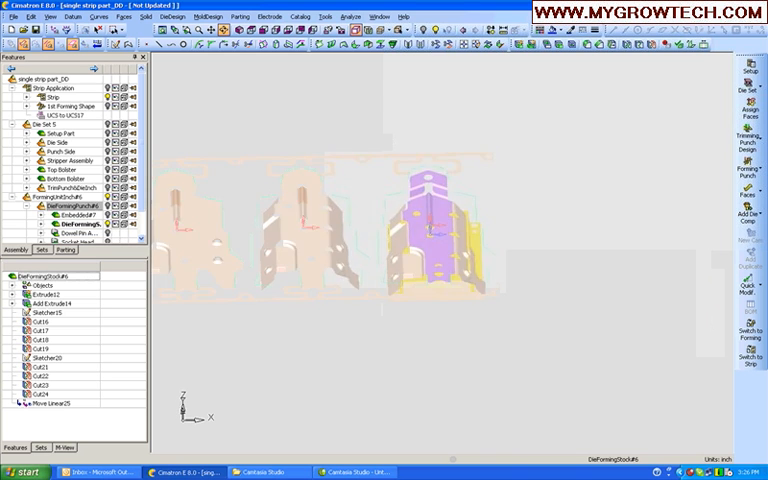
ctrl+drag(310, 278, 309, 202)
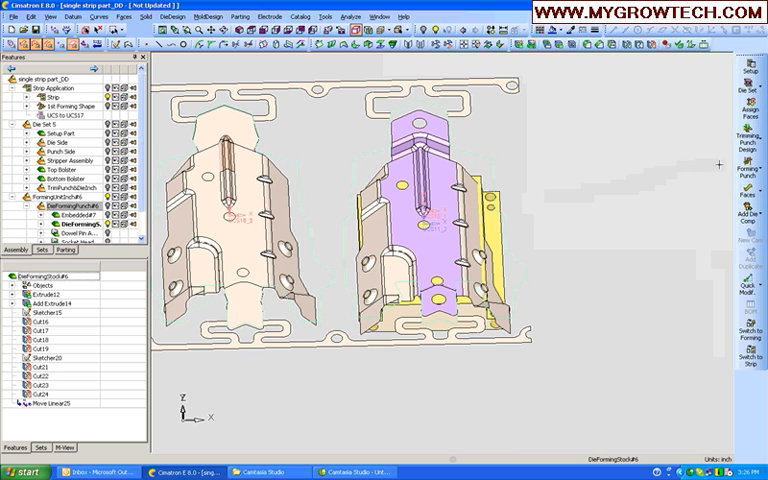
Step: Transfer the central formed face of the part onto the yellow stock block as target
click(752, 170)
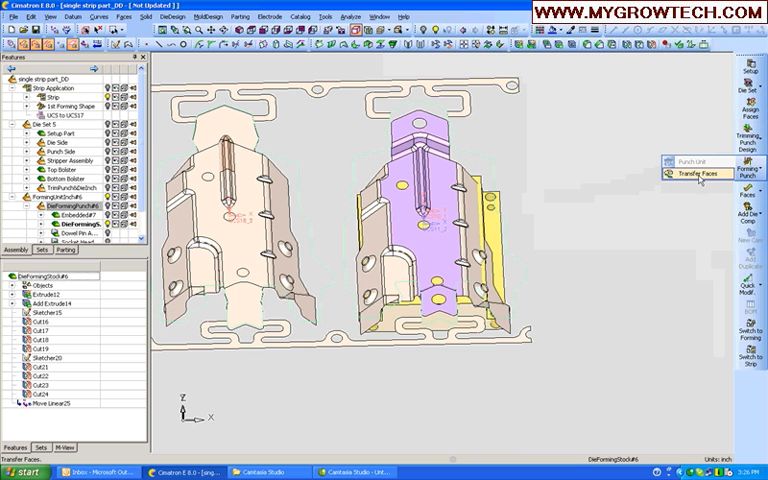
click(698, 174)
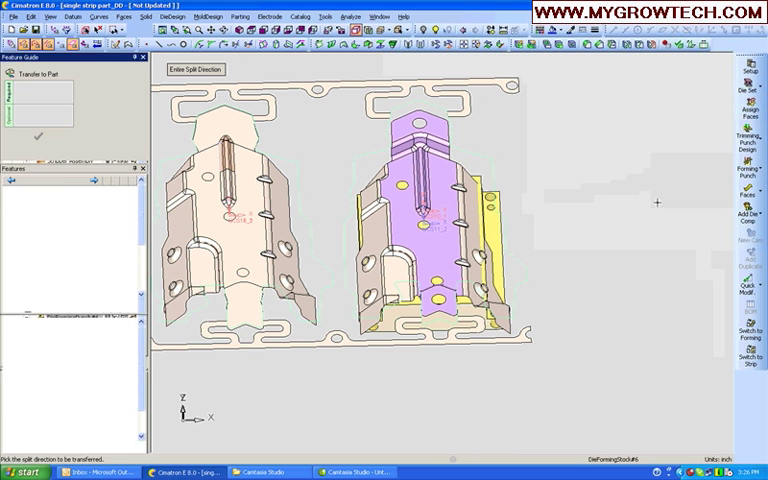
click(449, 255)
middle_click(339, 198)
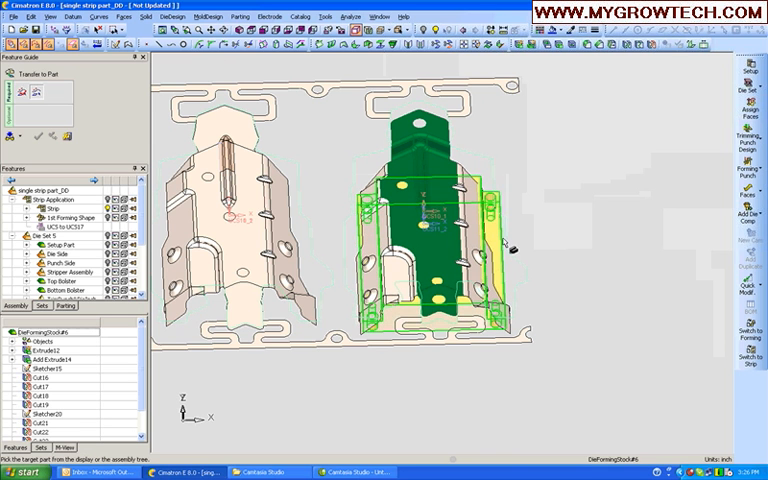
click(515, 258)
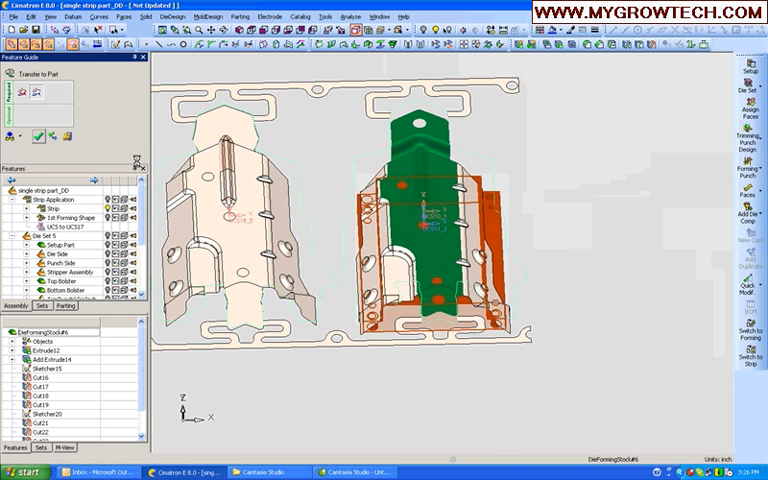
click(37, 135)
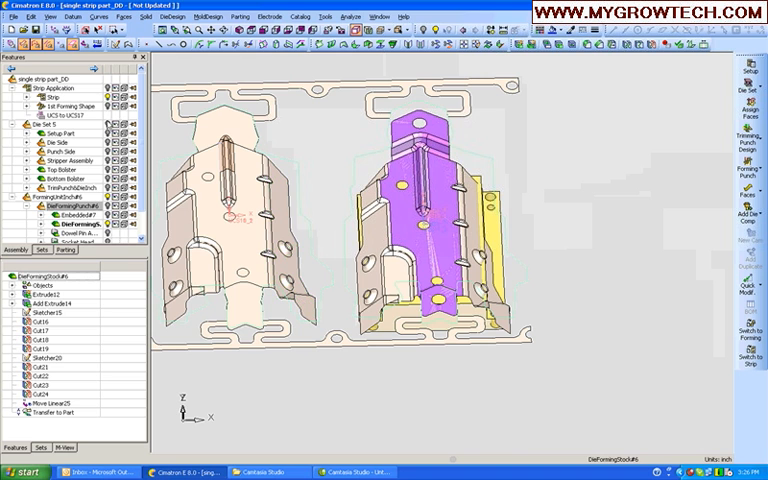
Step: Show only the die part and orbit to a tilted view of it
click(118, 95)
mouse_move(254, 192)
ctrl+mouse_down()
mouse_move(300, 180)
mouse_move(291, 223)
ctrl+mouse_up()
Step: Remove the large flat pink transferred face from the block via Remove Geometry
right_click(257, 217)
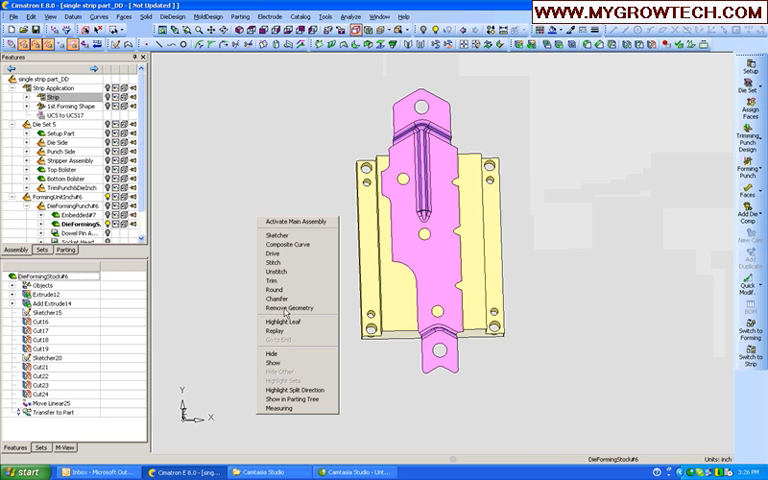
click(288, 308)
click(408, 260)
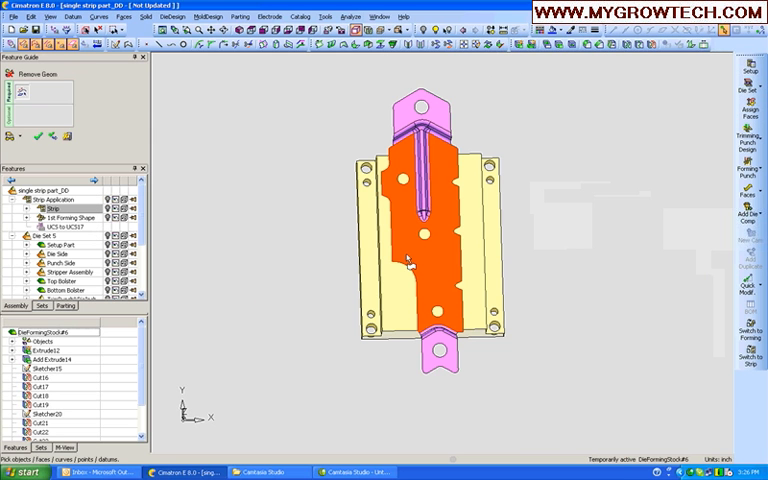
click(38, 136)
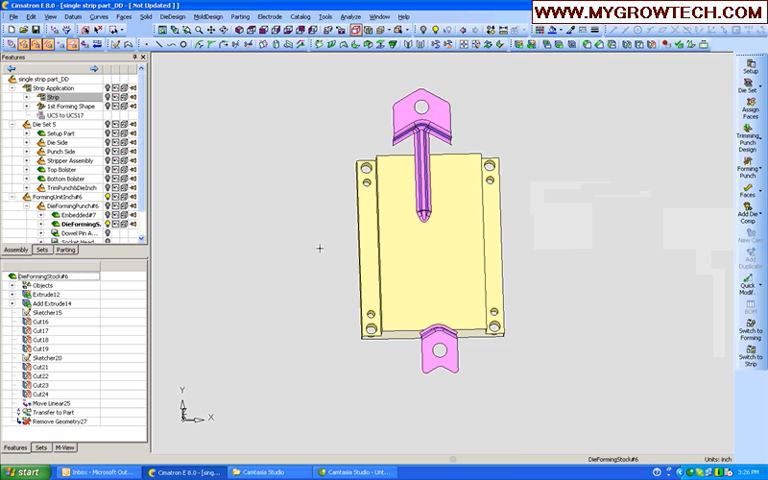
mouse_move(284, 250)
middle_down()
mouse_move(293, 231)
mouse_move(320, 265)
middle_up()
Step: Set both block length dimensions to 10.0000 inch and update to regenerate the block
click(393, 344)
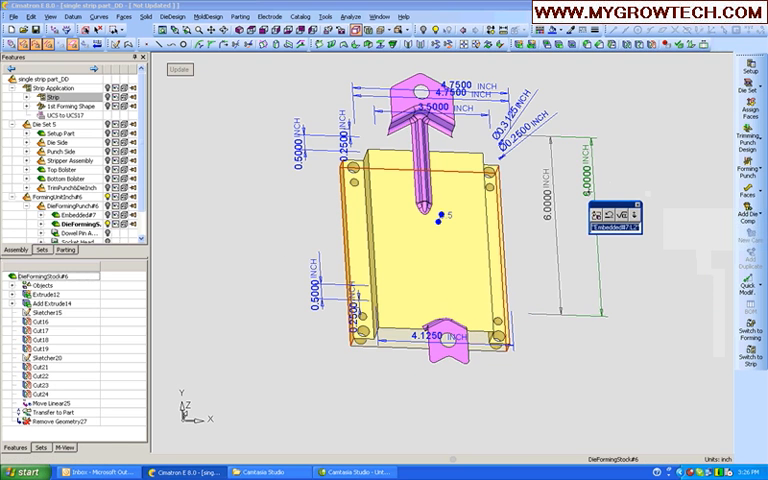
text(6)
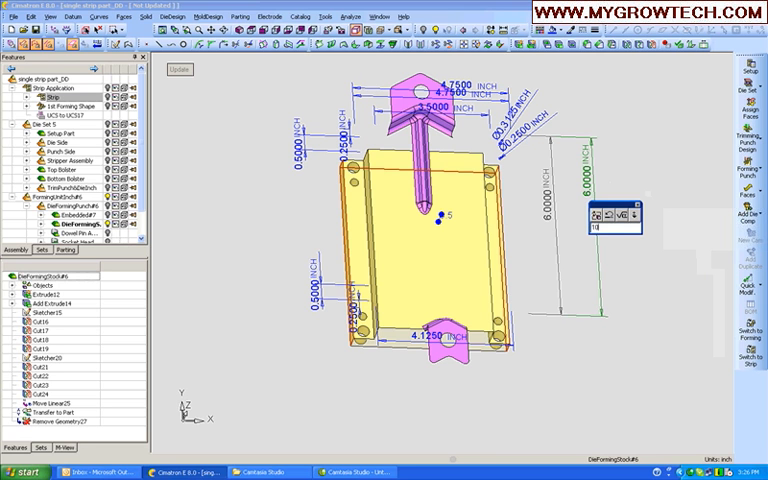
key(Return)
click(548, 190)
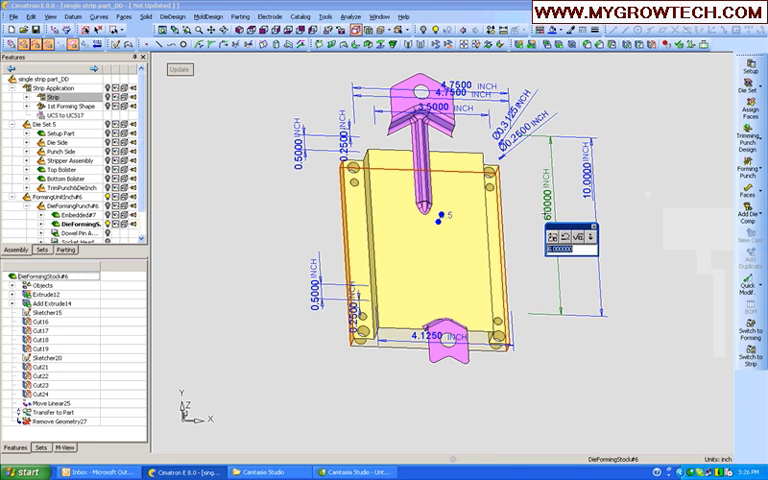
text(10)
key(Return)
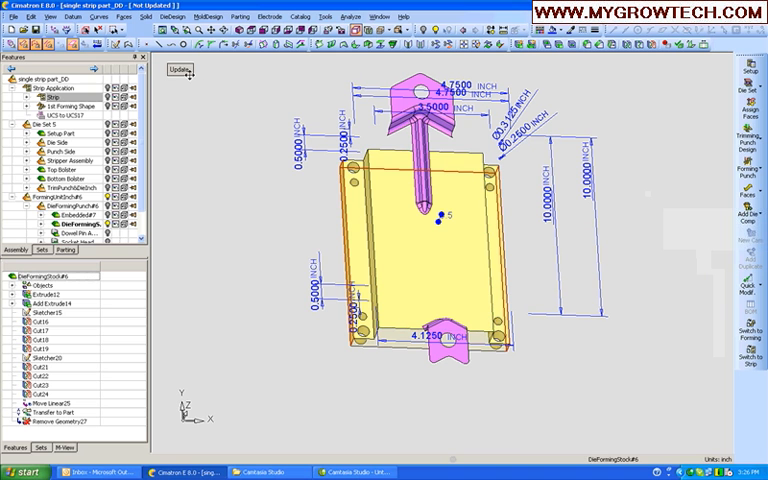
click(180, 70)
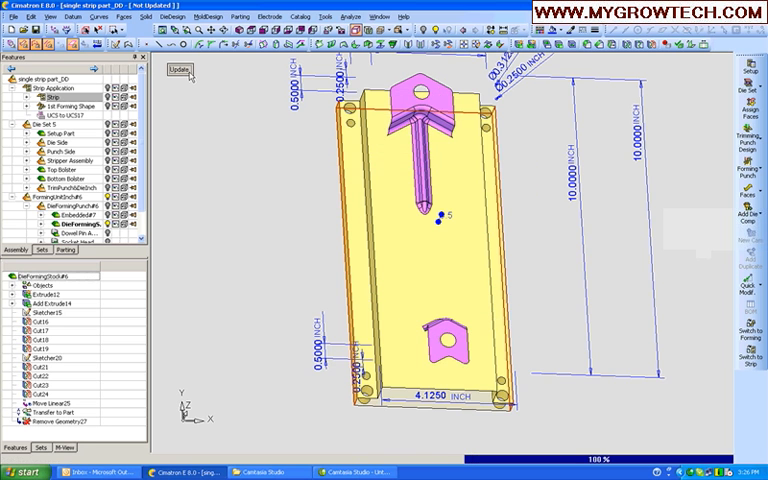
ctrl+drag(330, 200, 293, 265)
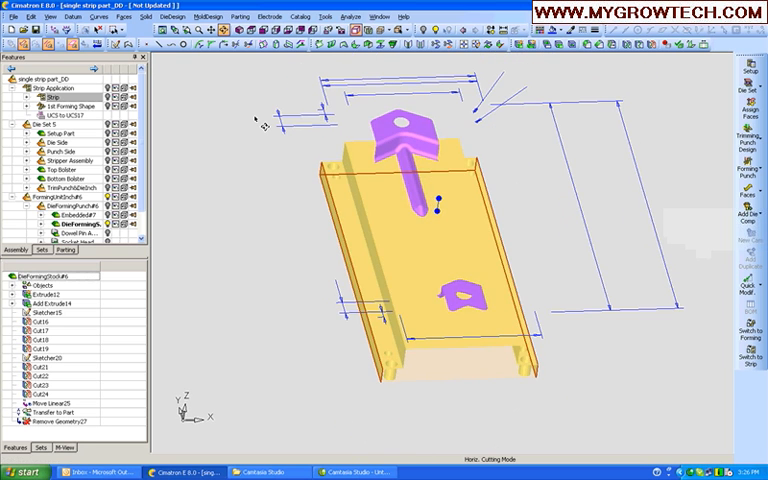
middle_click(291, 256)
scroll(298, 319, up, 3)
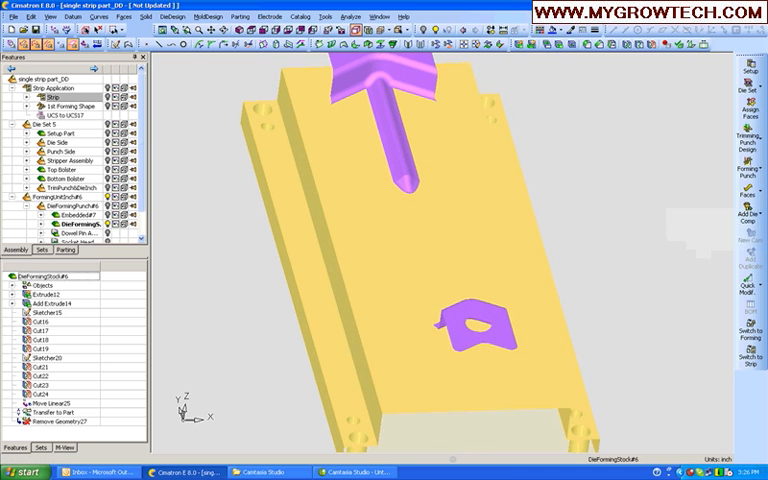
Step: Draw the first two-point line from the upper formed shape to the lower pad
click(96, 28)
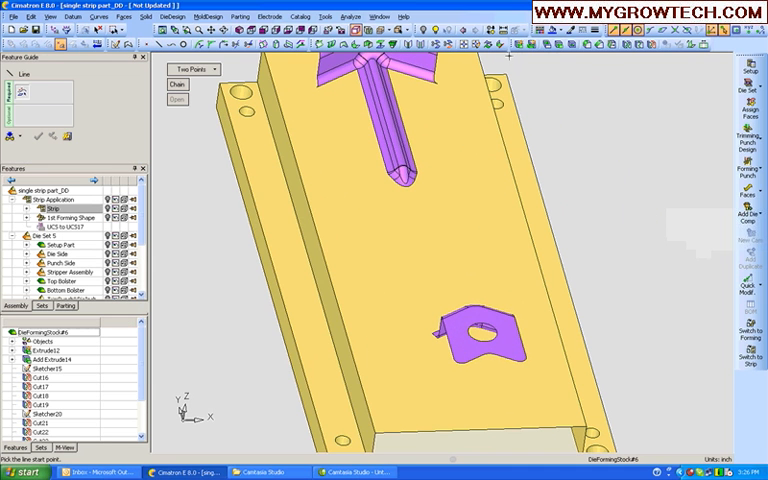
click(316, 88)
click(432, 333)
right_click(375, 265)
click(375, 263)
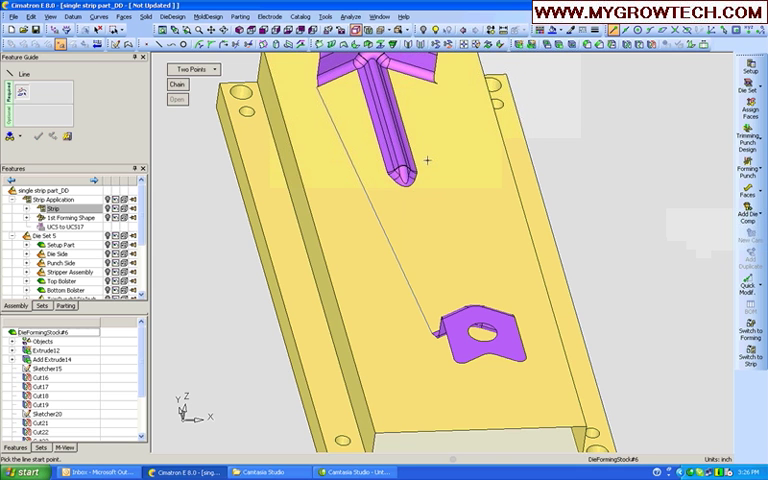
Step: Draw the second line from the upper shape to the pad and orbit to isometric
click(437, 84)
scroll(442, 106, up, 2)
scroll(482, 204, up, 1)
scroll(502, 307, up, 1)
scroll(490, 271, down, 1)
scroll(490, 271, down, 1)
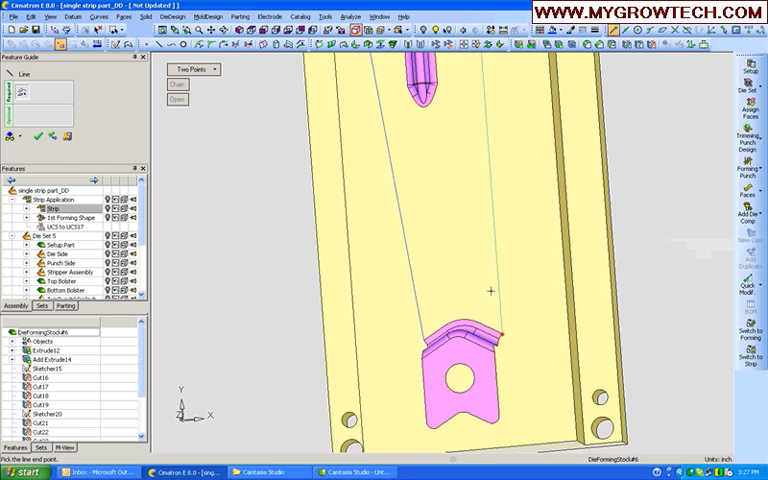
right_click(538, 269)
click(538, 269)
mouse_move(446, 279)
middle_down()
mouse_move(468, 211)
mouse_move(183, 89)
middle_up()
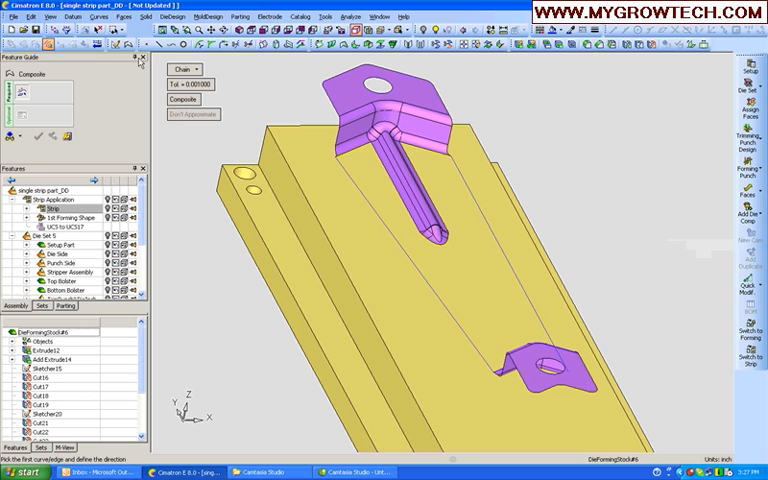
Step: Chain a composite curve from the left line to the right line along the part edges
click(371, 208)
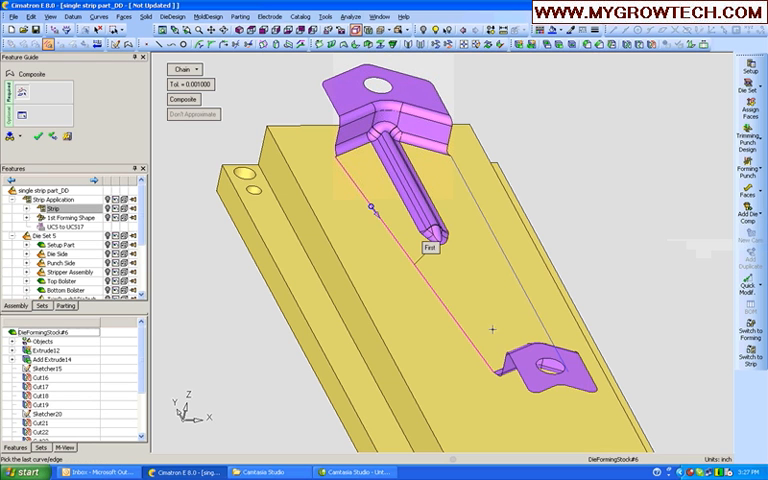
click(535, 317)
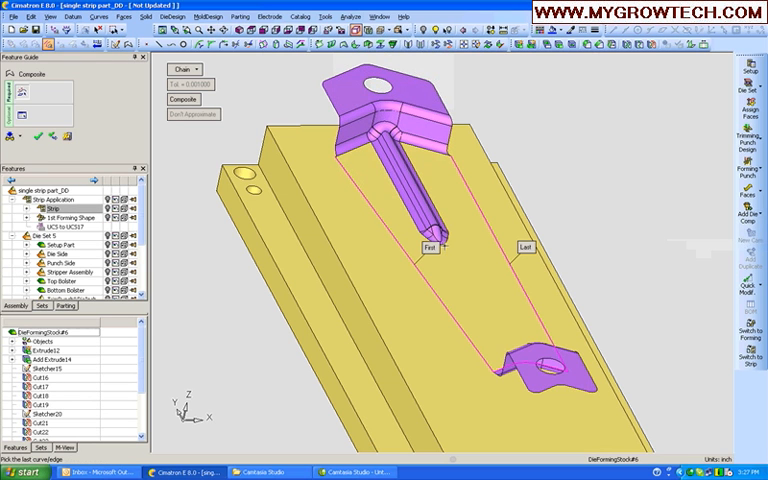
click(445, 247)
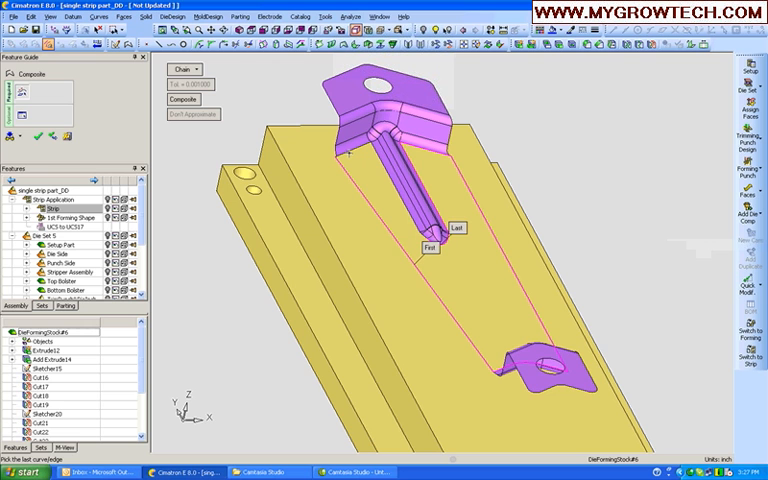
click(350, 152)
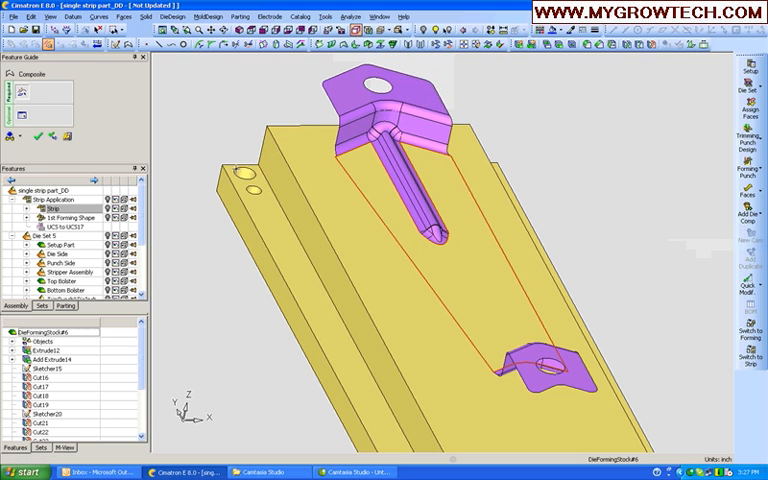
Step: Create a bounded surface filling the composite curve outline
click(124, 16)
click(144, 78)
right_click(199, 178)
click(204, 186)
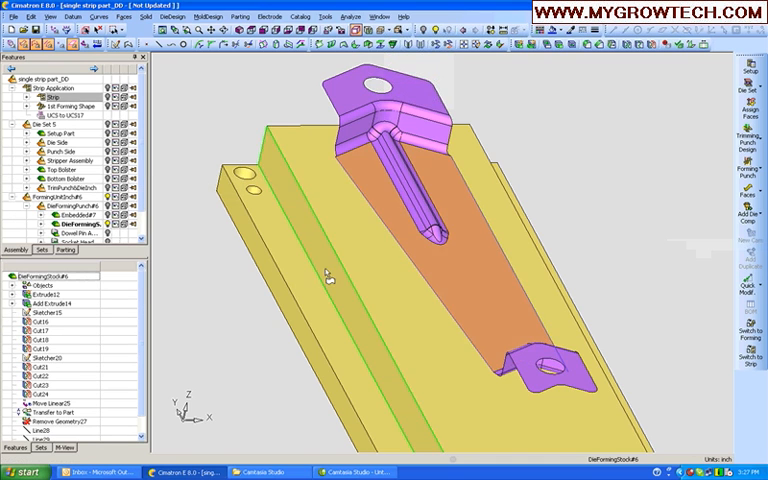
Step: Unstitch the whole box-selected formed part into separate faces, viewed from the front
key(ctrl+f)
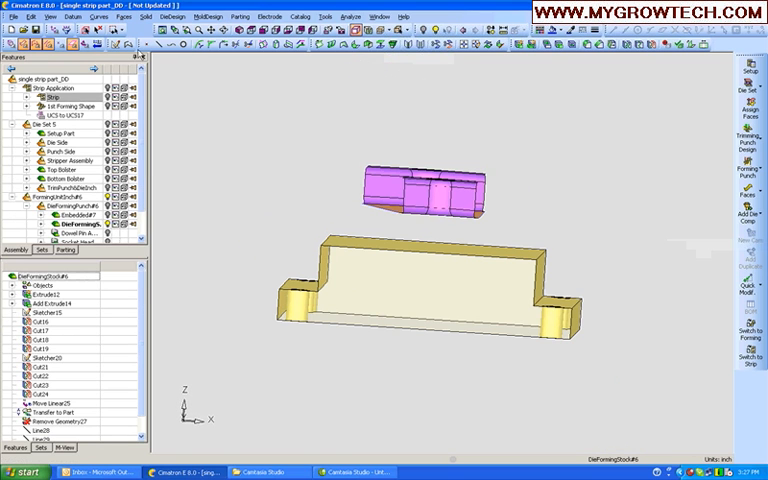
click(124, 16)
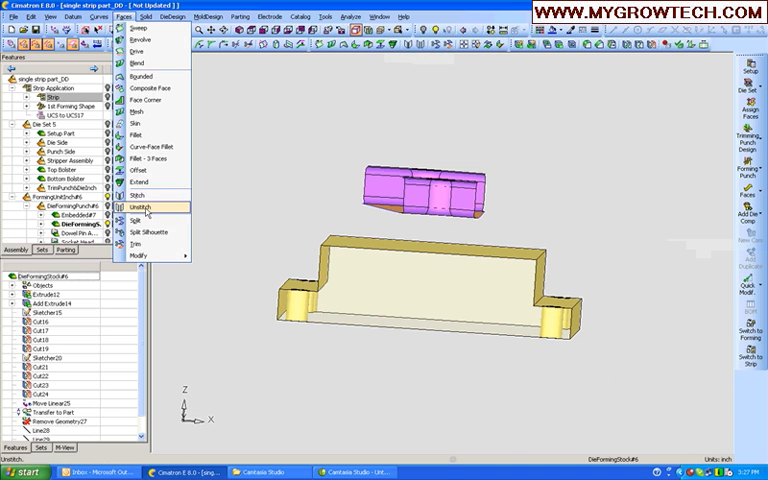
click(147, 212)
drag(334, 146, 523, 240)
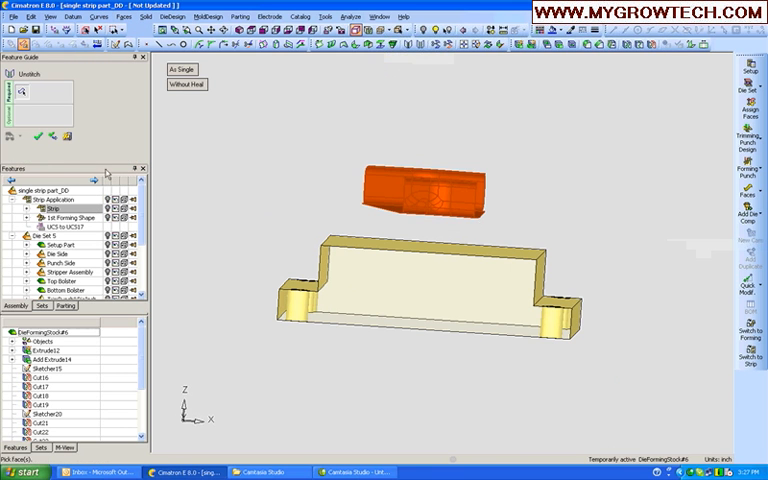
click(38, 136)
key(ctrl+i)
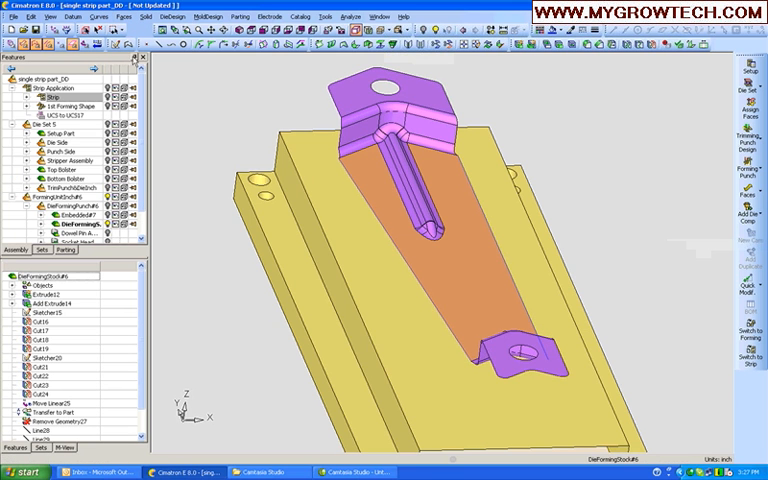
Step: Start a composite curve chained Along Open Edges from the part's top edge
click(128, 45)
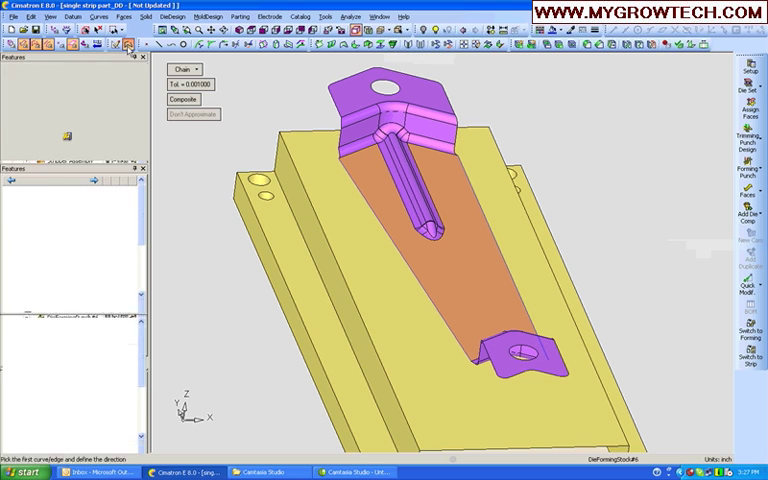
click(188, 69)
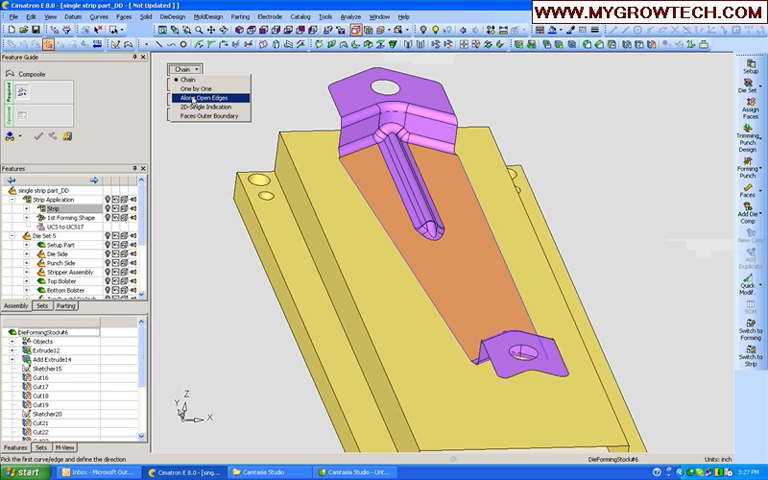
click(192, 98)
click(357, 73)
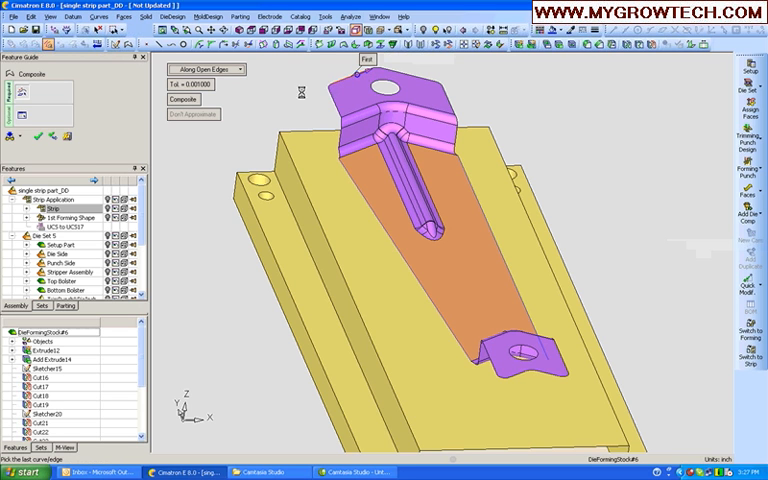
Step: Confirm the composite curve and start a natural multi-continuous face extension with a new distance
right_click(300, 92)
click(300, 92)
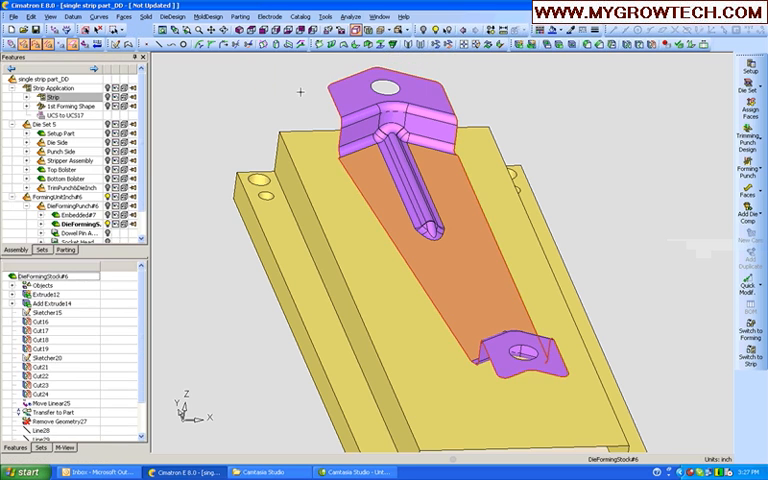
click(125, 17)
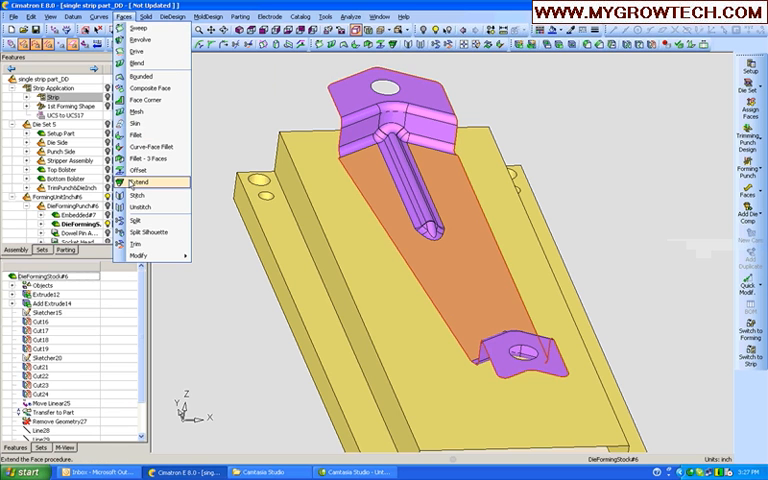
click(140, 183)
click(186, 69)
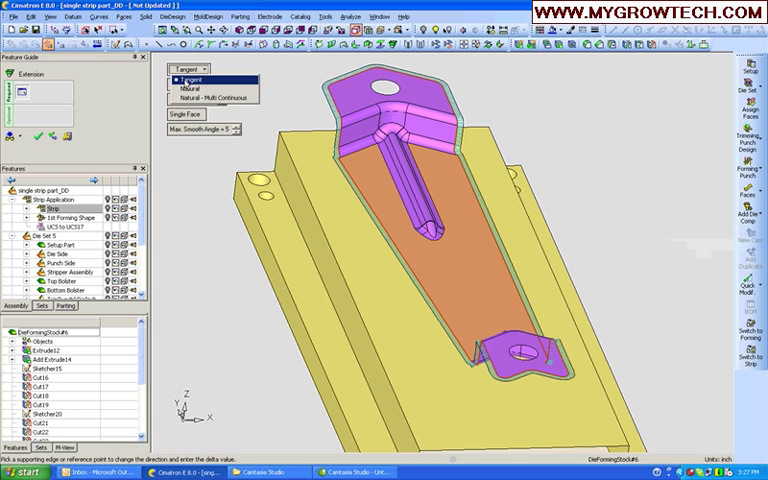
click(210, 97)
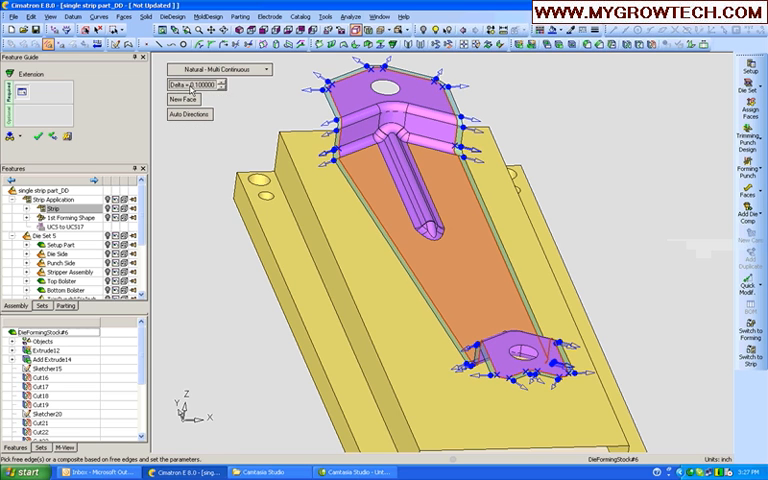
double_click(190, 84)
text(1)
key(Return)
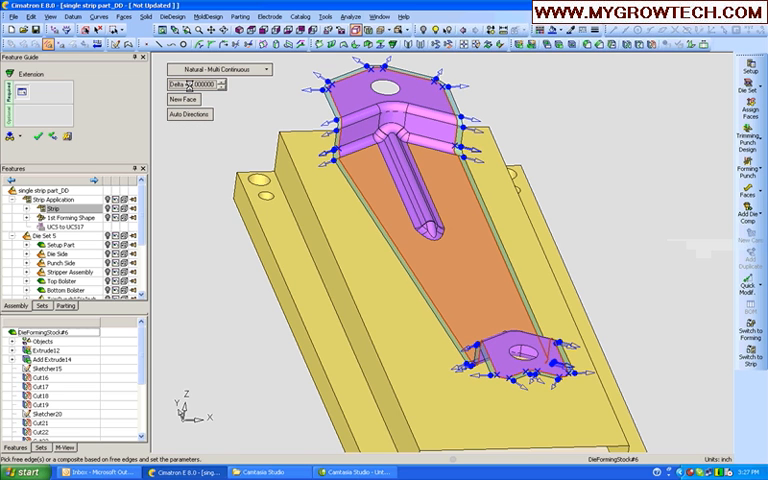
scroll(345, 272, up, 2)
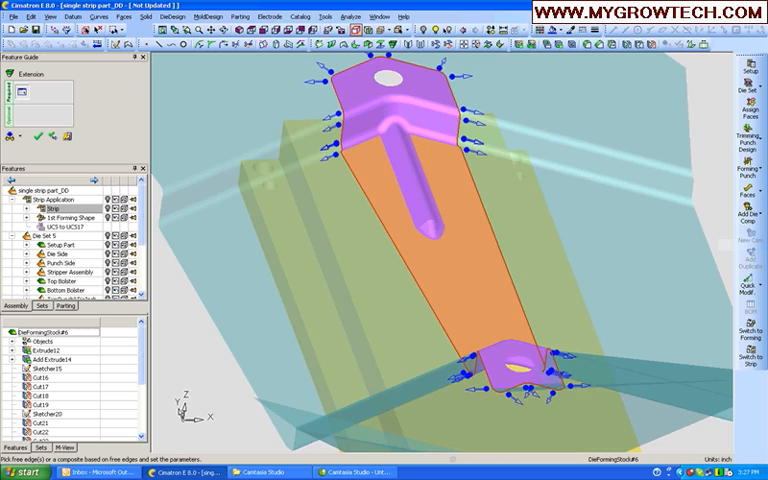
scroll(345, 272, up, 3)
Step: Set both extension directions to Along Line/Axis using the picked line near the pad
middle_drag(345, 272, 266, 132)
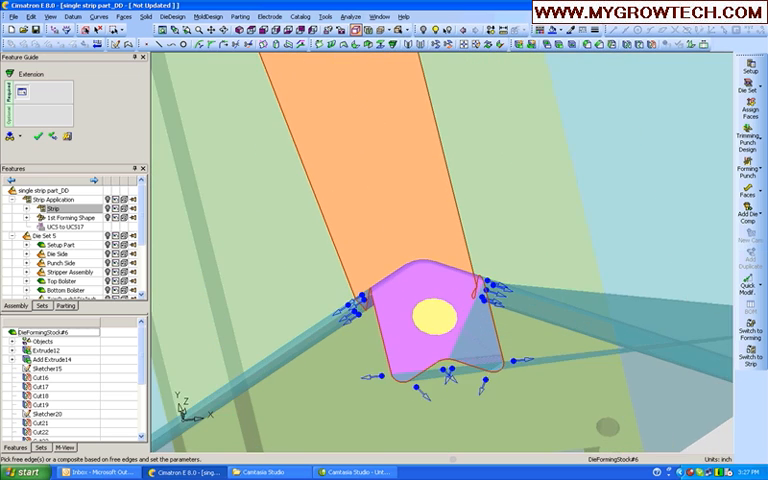
scroll(369, 276, up, 2)
middle_drag(369, 276, 341, 147)
scroll(353, 261, up, 2)
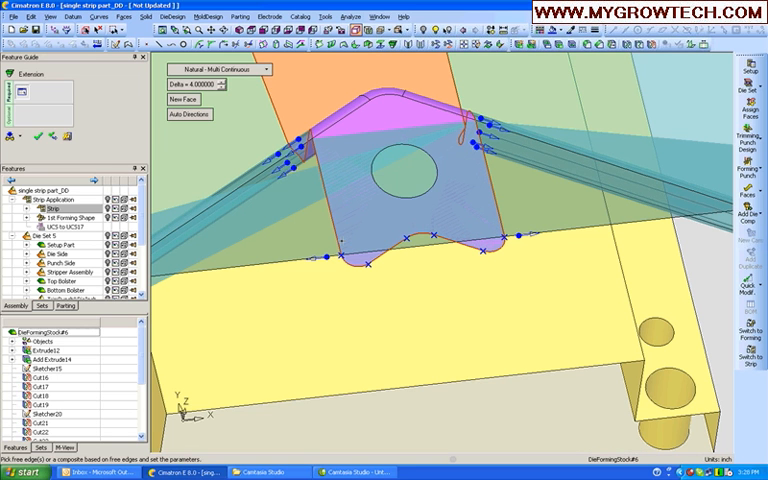
right_click(326, 260)
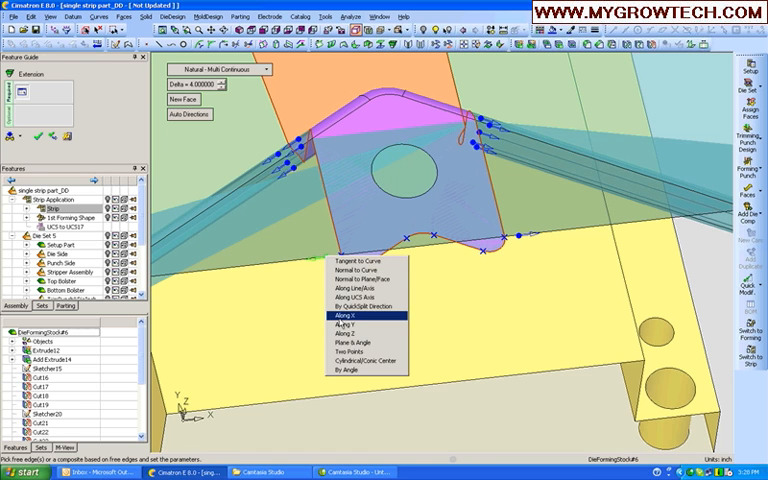
click(338, 289)
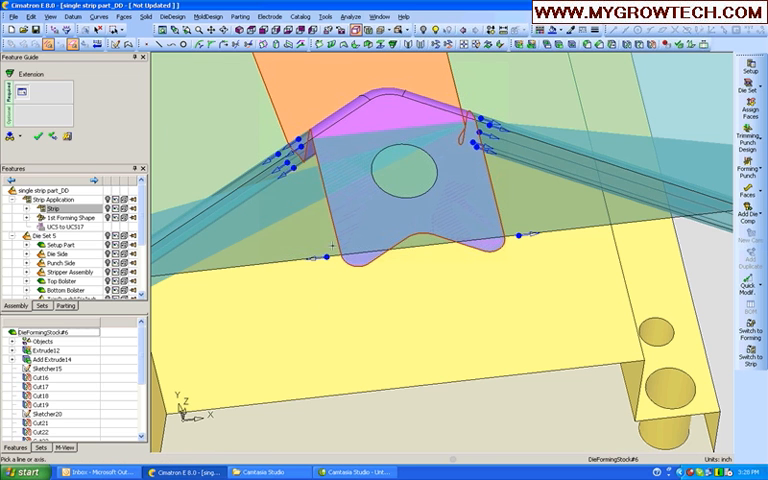
click(336, 238)
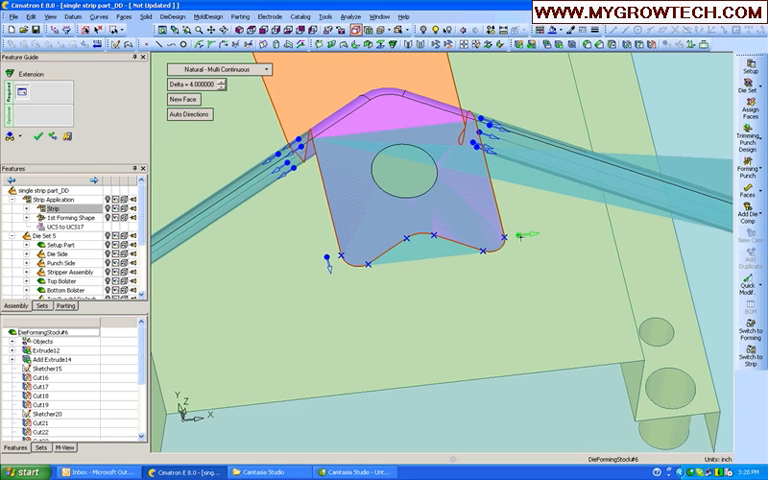
right_click(518, 236)
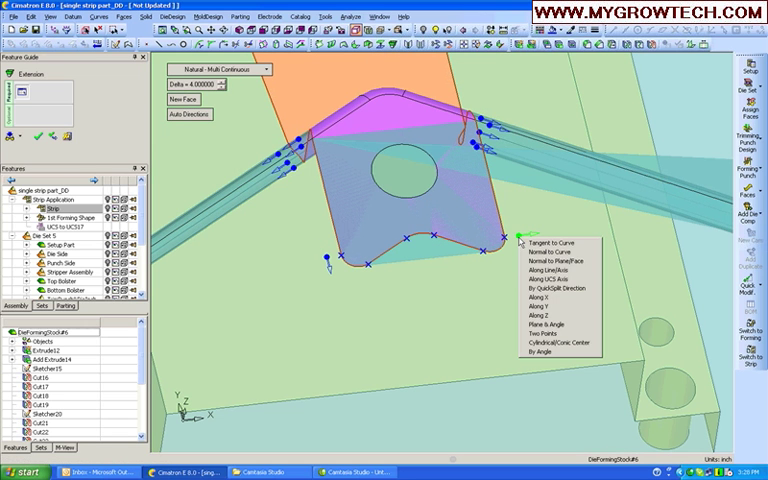
click(540, 270)
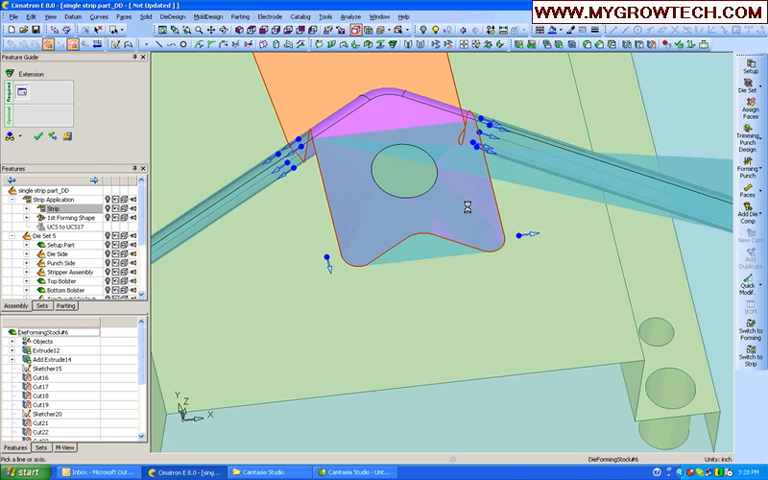
scroll(437, 180, down, 3)
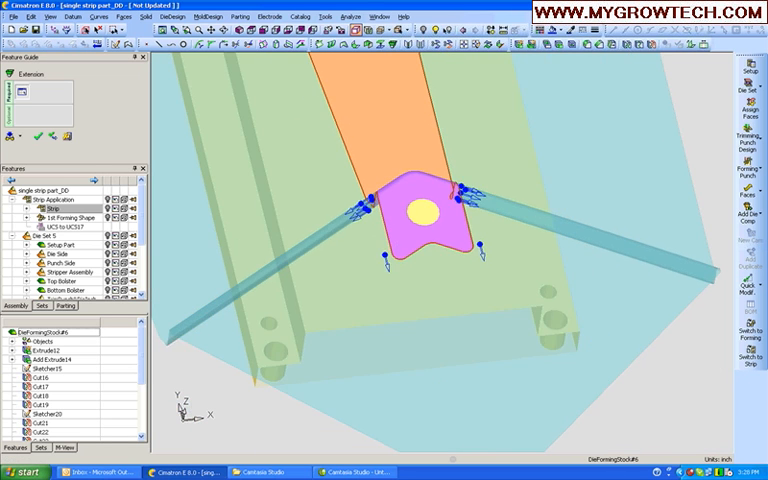
mouse_move(440, 350)
ctrl+mouse_down()
mouse_move(403, 235)
mouse_move(319, 183)
ctrl+mouse_up()
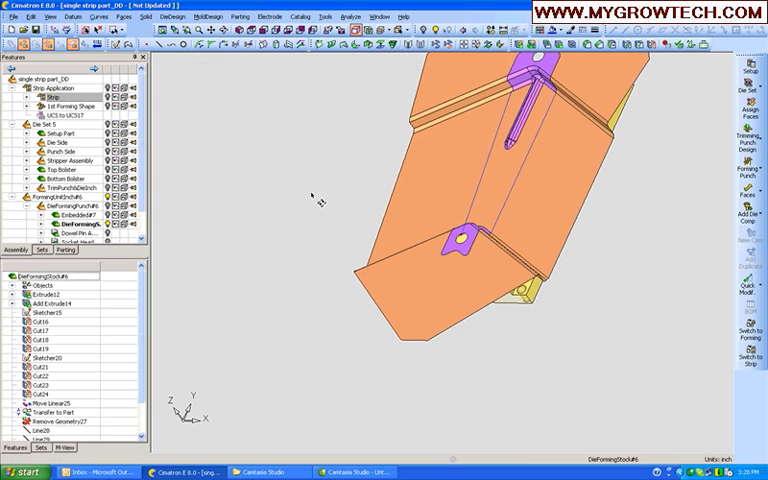
Step: Stitch all box-selected strip faces into one surface and orbit to check the top
ctrl+drag(319, 183, 346, 136)
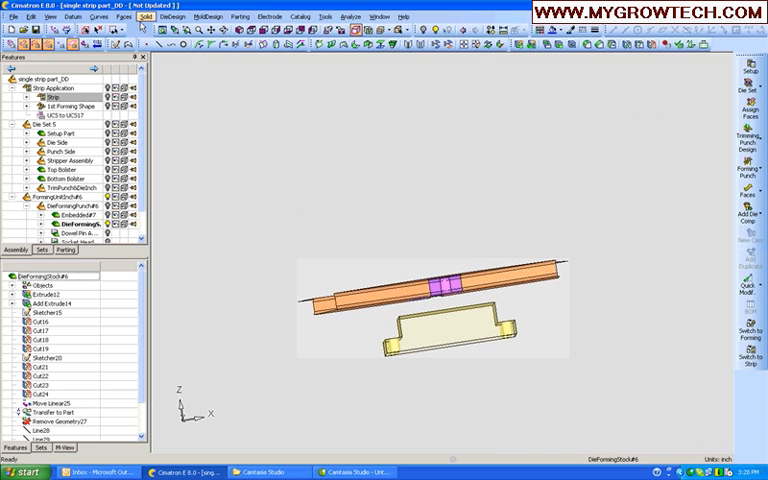
click(124, 17)
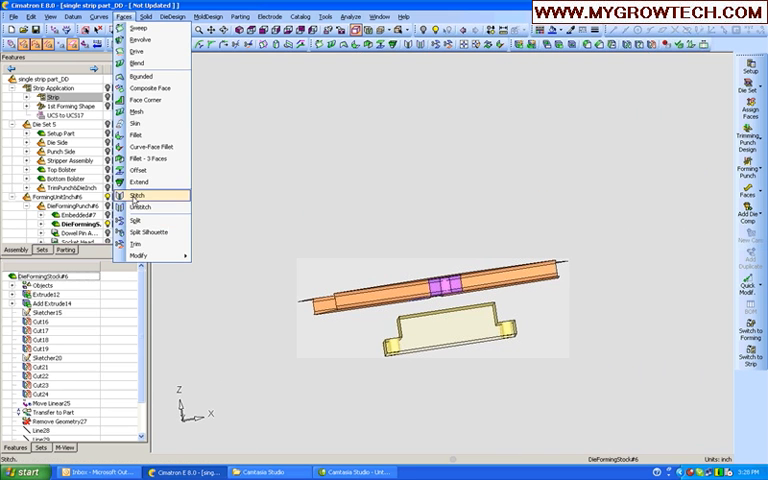
click(140, 195)
mouse_move(457, 282)
mouse_down()
mouse_move(480, 297)
mouse_move(473, 299)
mouse_up()
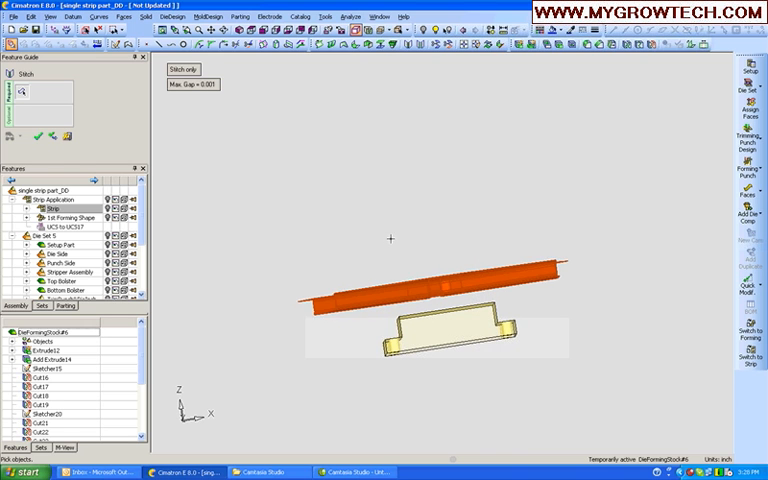
click(38, 136)
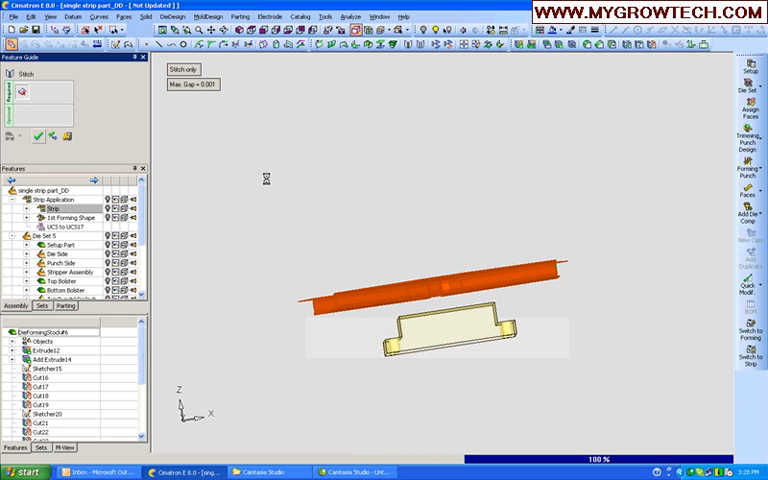
mouse_move(266, 178)
middle_down()
mouse_move(232, 170)
mouse_move(351, 180)
middle_up()
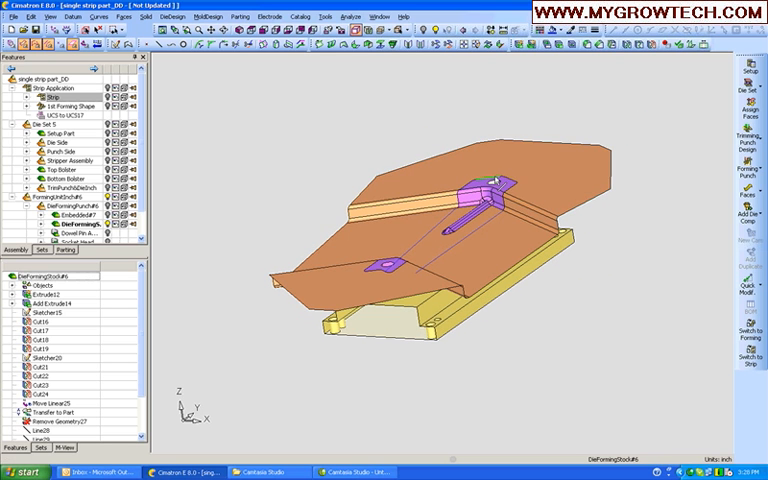
Step: Extrude the block outline by Delta 2.25 into a solid rising through the stitched surface
middle_drag(291, 177, 180, 70)
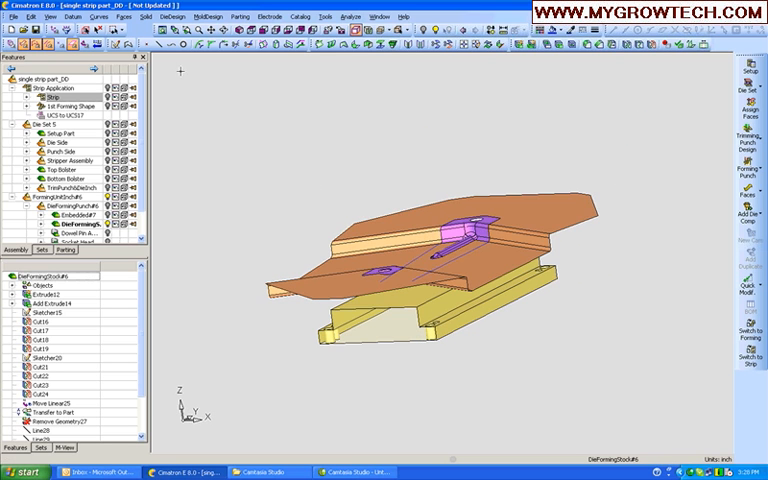
click(148, 18)
mouse_move(185, 28)
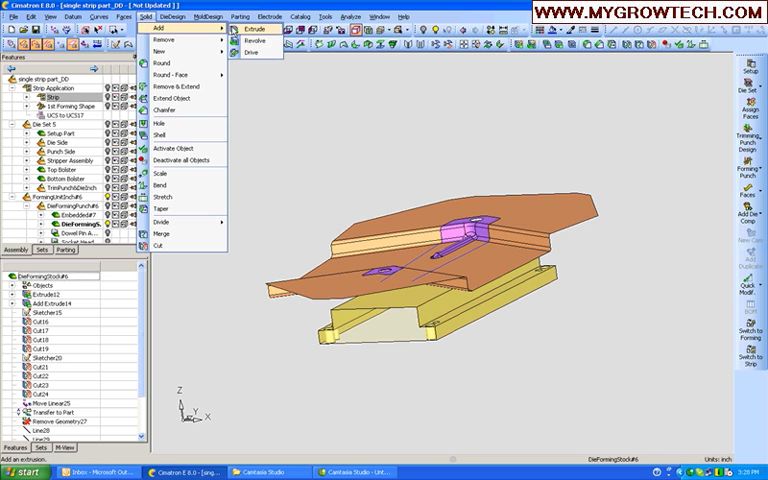
click(233, 28)
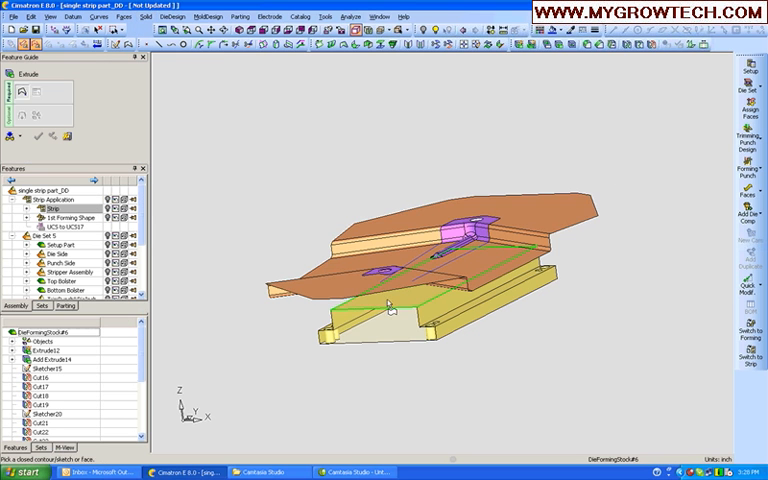
click(235, 183)
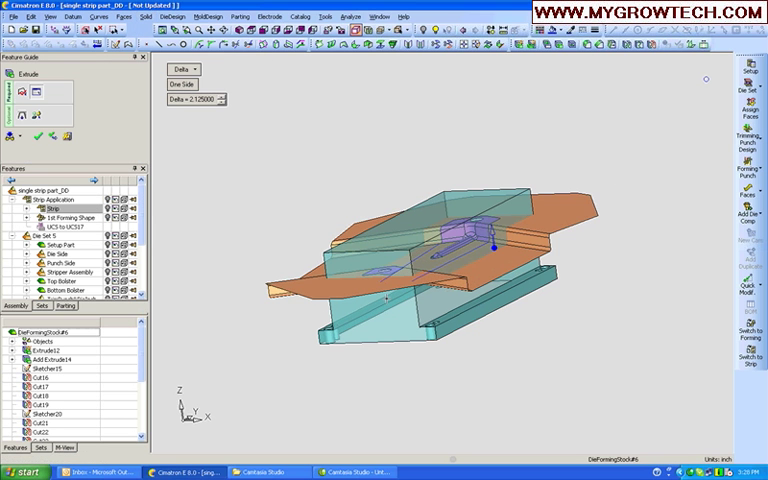
click(38, 136)
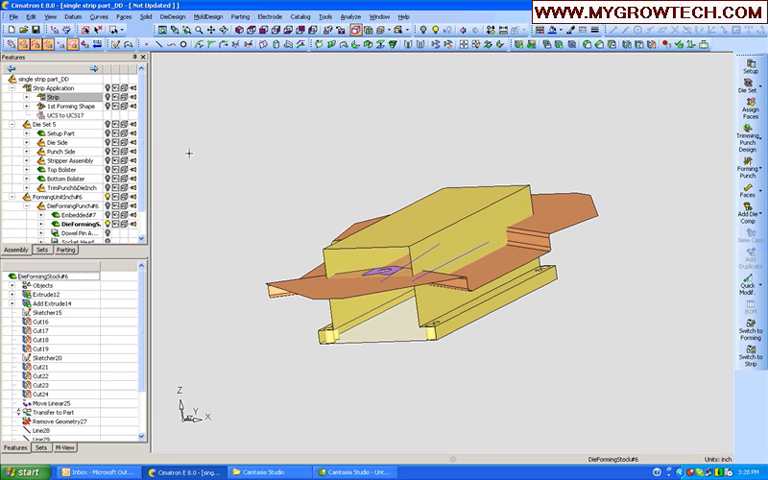
Step: Cut the extruded block with the stitched strip surface, flipping the kept side
click(146, 17)
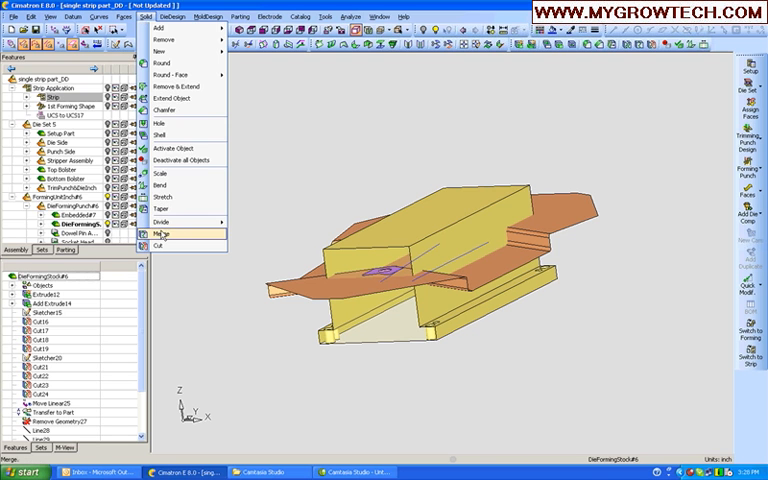
click(165, 247)
click(420, 248)
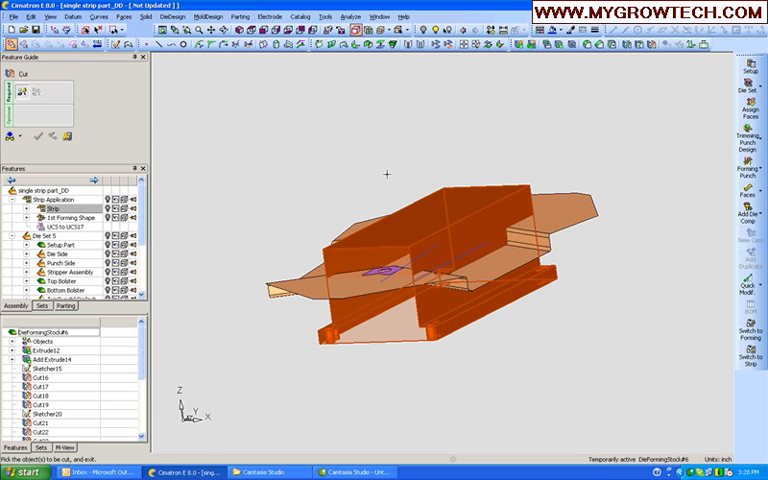
click(296, 273)
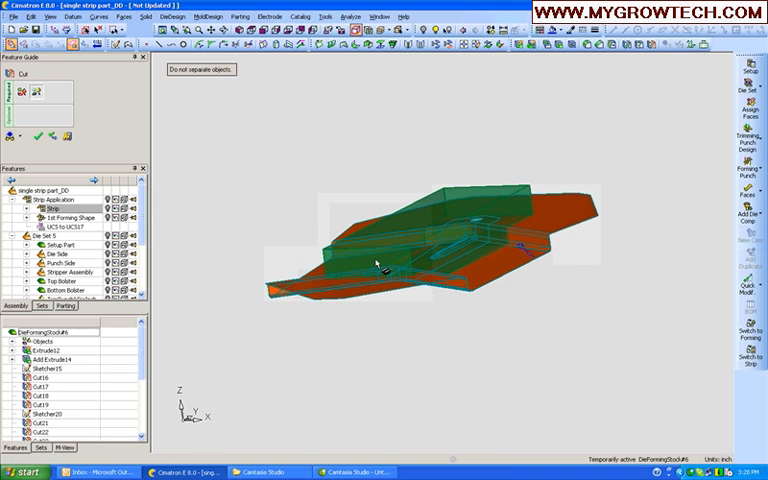
click(434, 283)
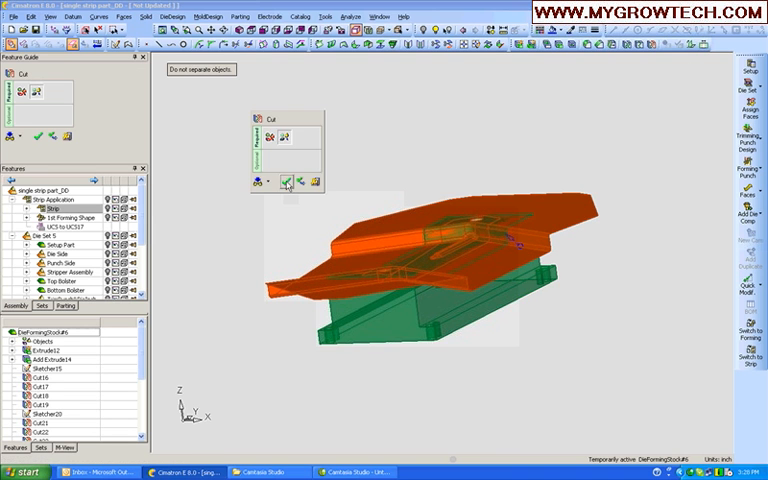
Step: Remove the strip surface geometry, leaving the formed shape on the block top
right_click(231, 177)
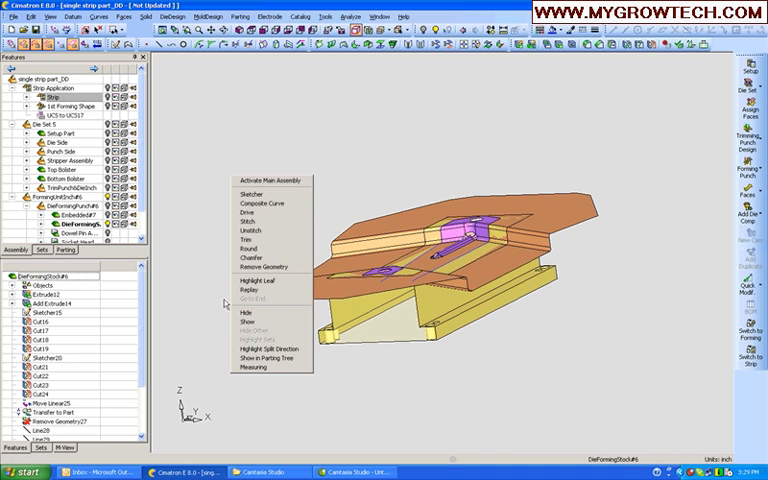
click(253, 267)
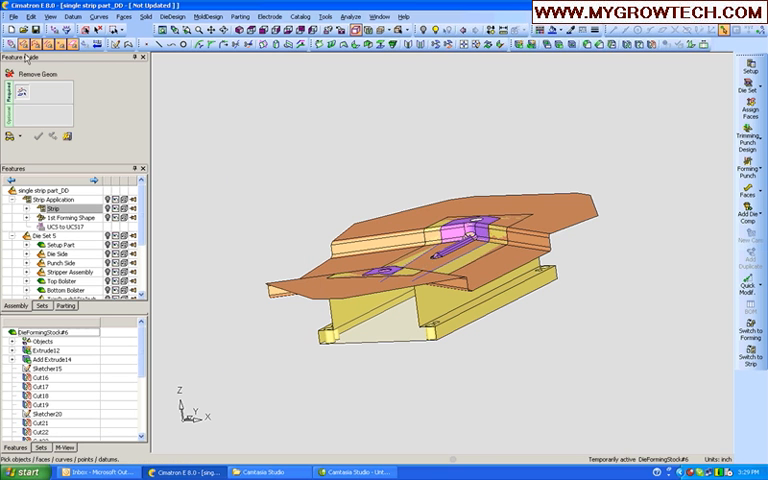
click(291, 272)
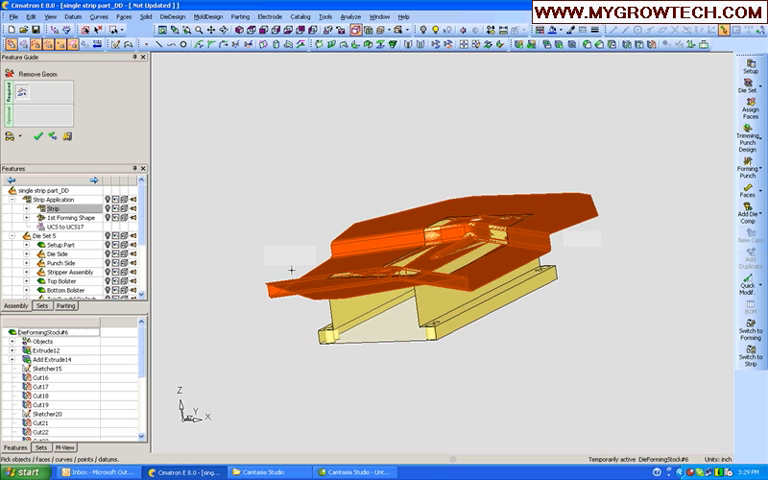
middle_click(262, 180)
ctrl+drag(262, 180, 268, 213)
scroll(270, 215, up, 3)
ctrl+middle_drag(297, 209, 298, 302)
mouse_move(298, 295)
ctrl+mouse_down()
mouse_move(236, 260)
mouse_move(219, 152)
ctrl+mouse_up()
Step: Remove & Extend the three fillet faces (straight, corner bend, vertical) to sharpen the rib edge
click(145, 16)
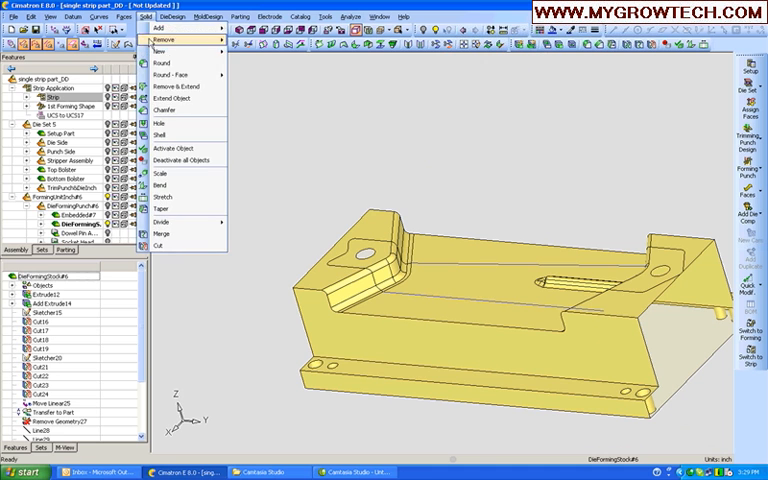
click(156, 91)
scroll(262, 190, up, 5)
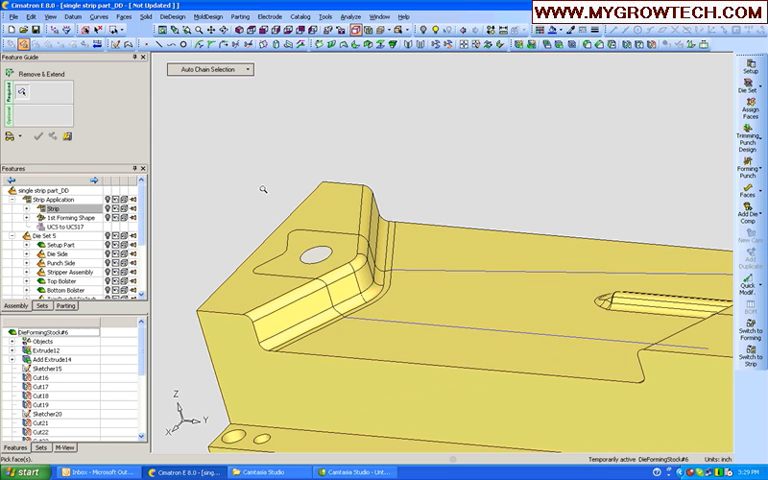
click(313, 320)
click(355, 312)
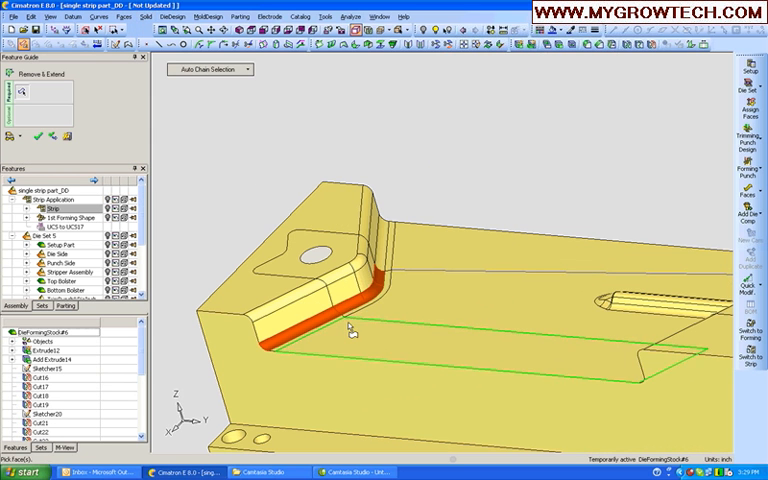
click(390, 264)
right_click(265, 172)
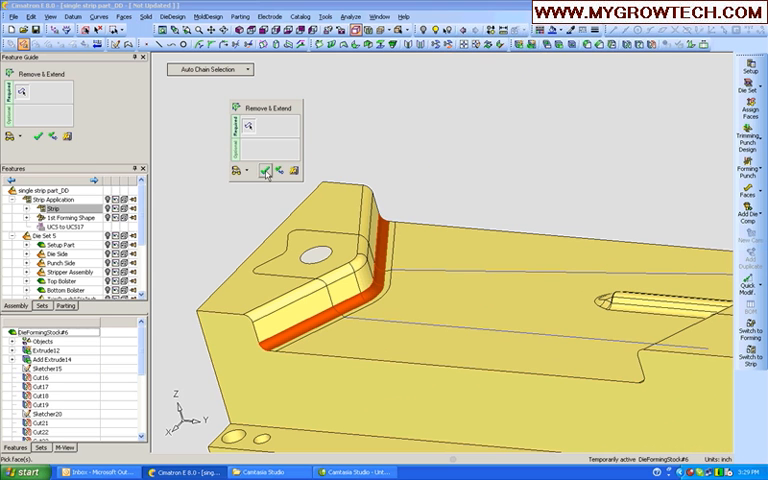
click(266, 172)
mouse_move(265, 173)
middle_down()
mouse_move(257, 180)
mouse_move(282, 208)
middle_up()
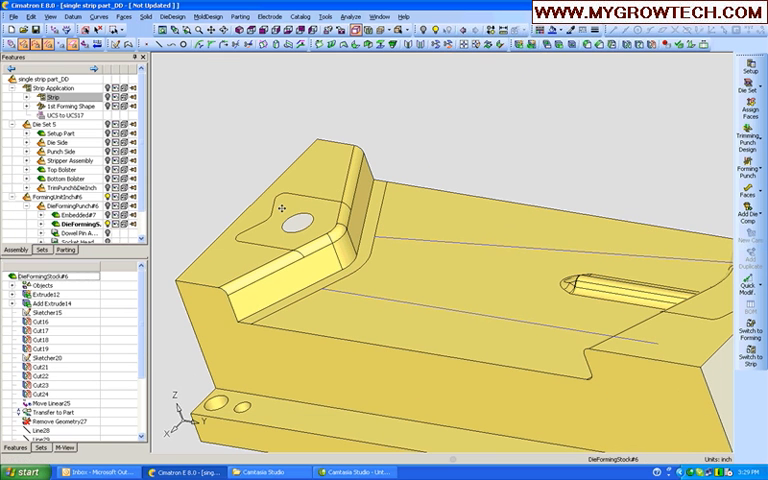